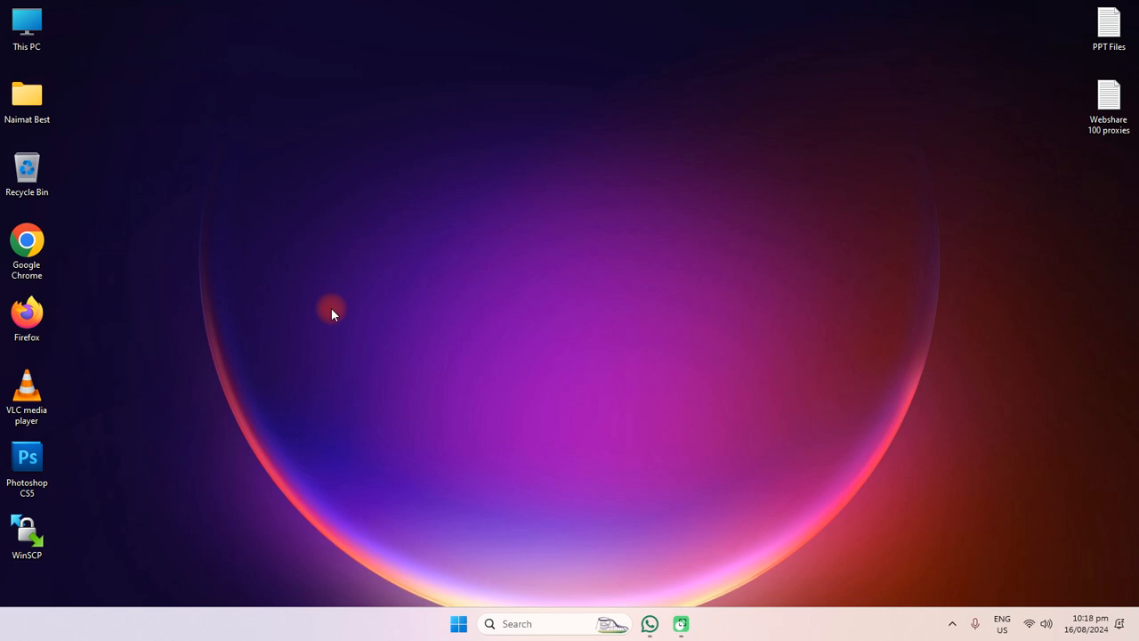
# - Open Google Chrome with the profile whose account matches the desktop user folder
pyautogui.doubleClick(27, 245)
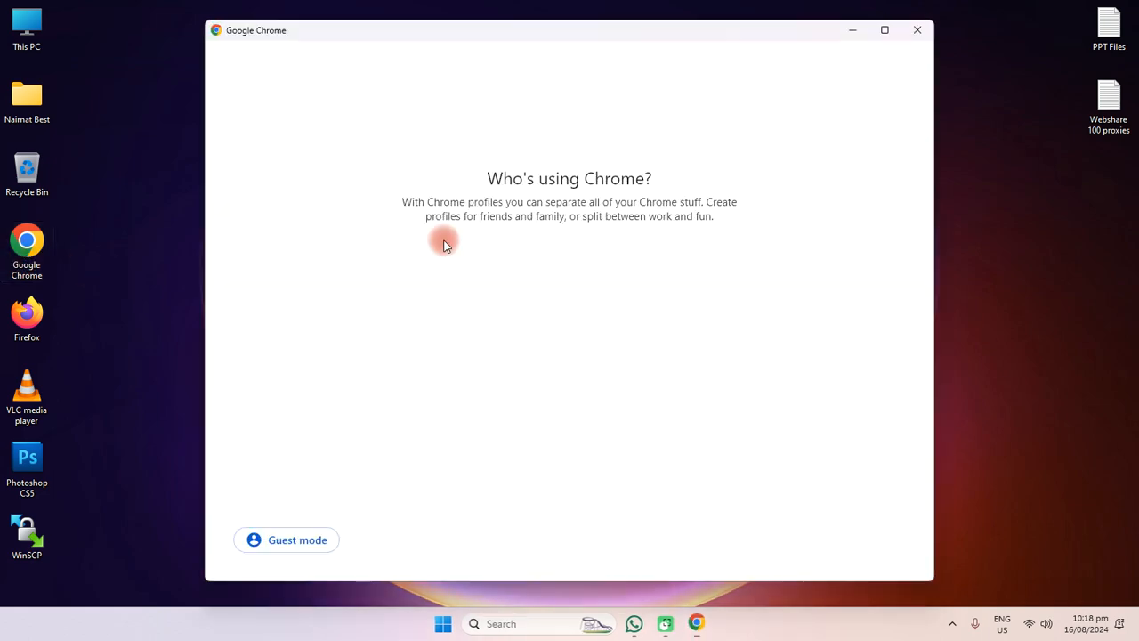
pyautogui.scroll(-2, 498, 427)
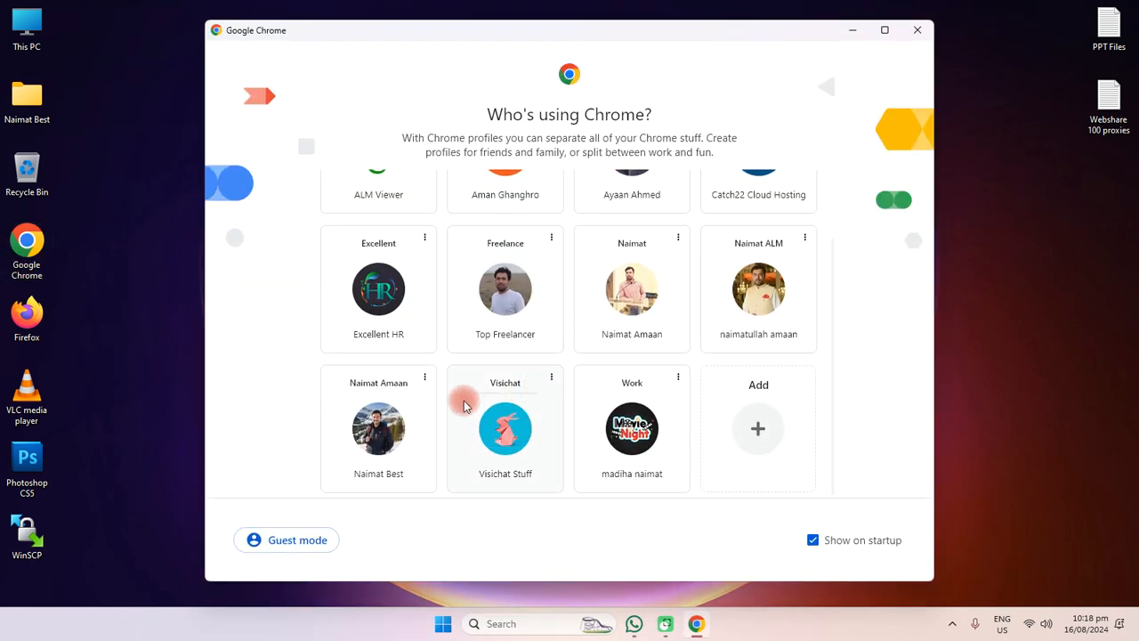
pyautogui.click(379, 434)
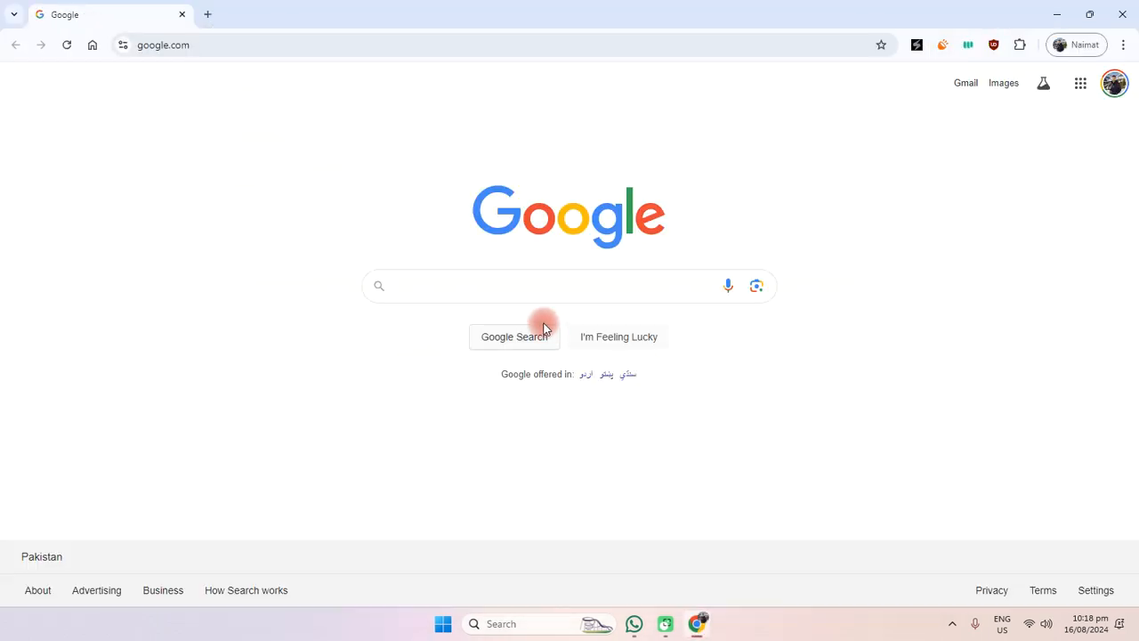
# - Search Google for "orthanc download"
pyautogui.click(523, 287)
pyautogui.write('ort')
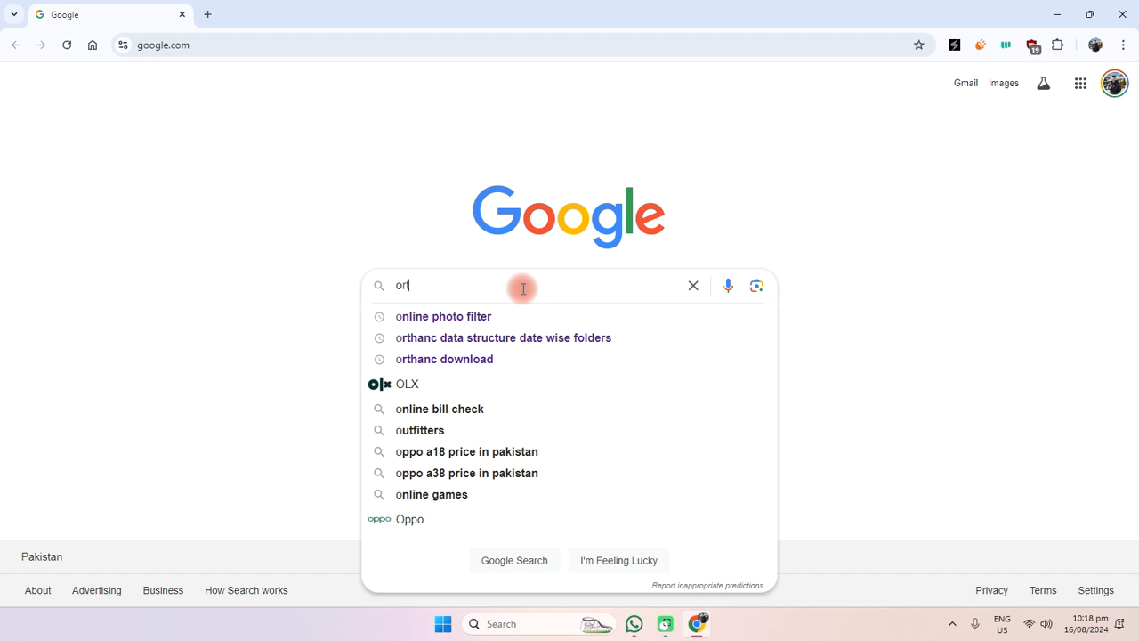
pyautogui.write('hanc')
pyautogui.press('Down')
pyautogui.press('Down')
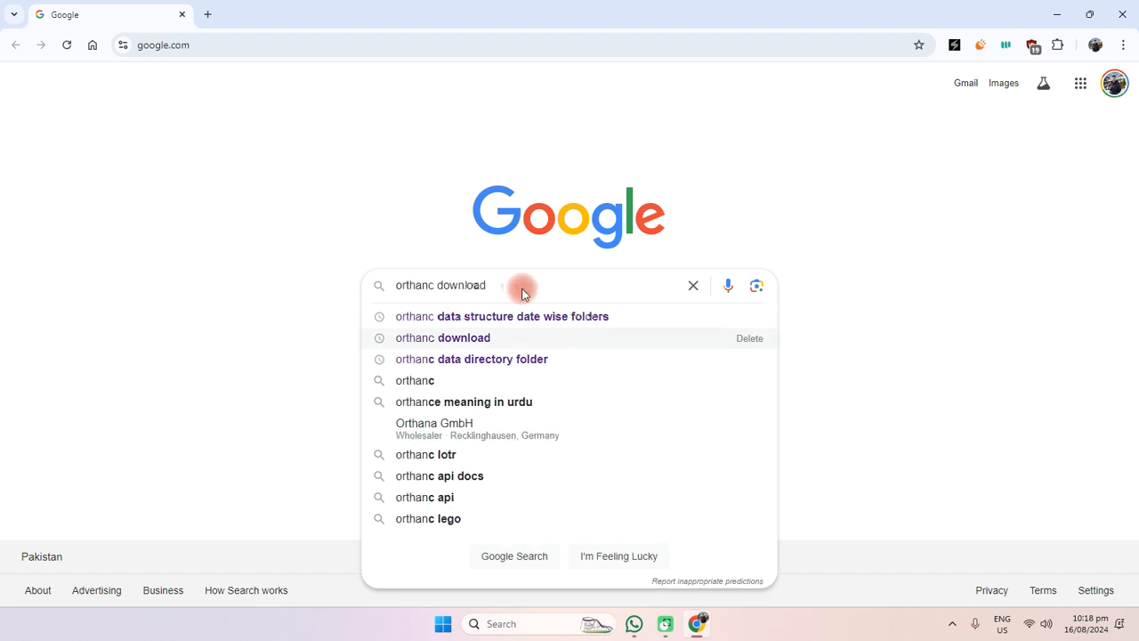
pyautogui.press('Return')
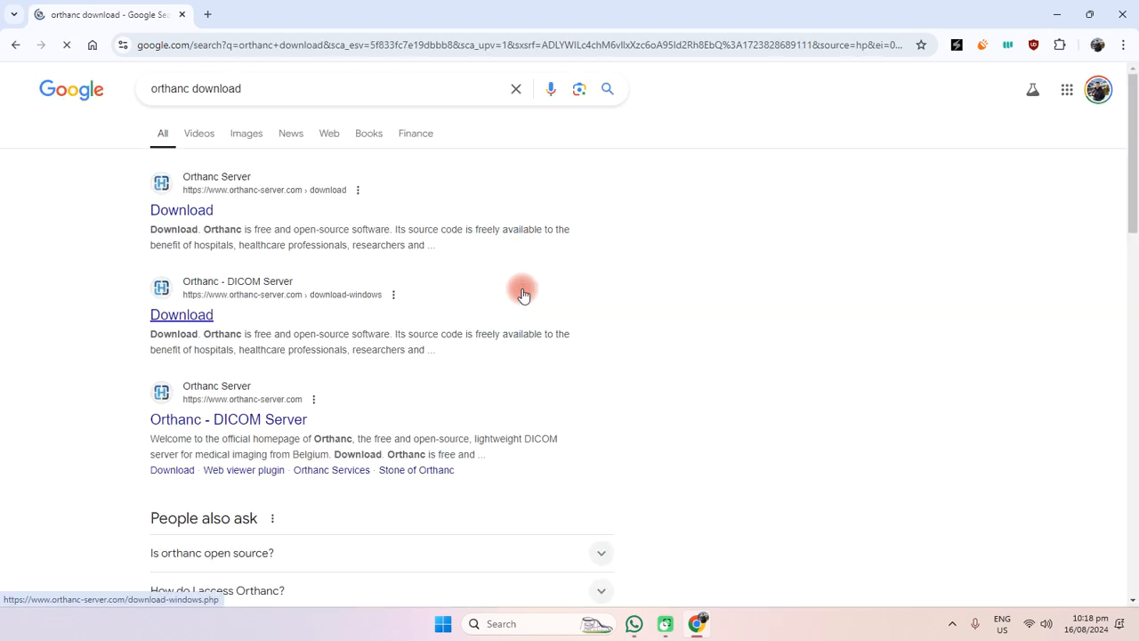
# - Open the Orthanc Server download page from the search results and go to its Orthanc for Windows page
pyautogui.click(169, 216)
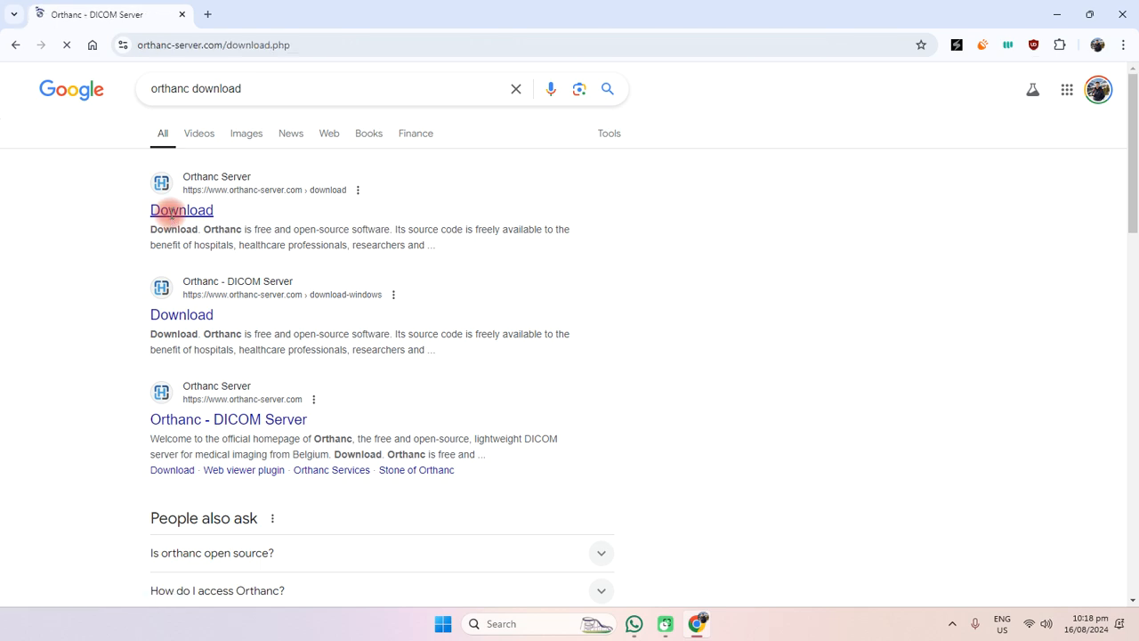
pyautogui.scroll(-2, 436, 344)
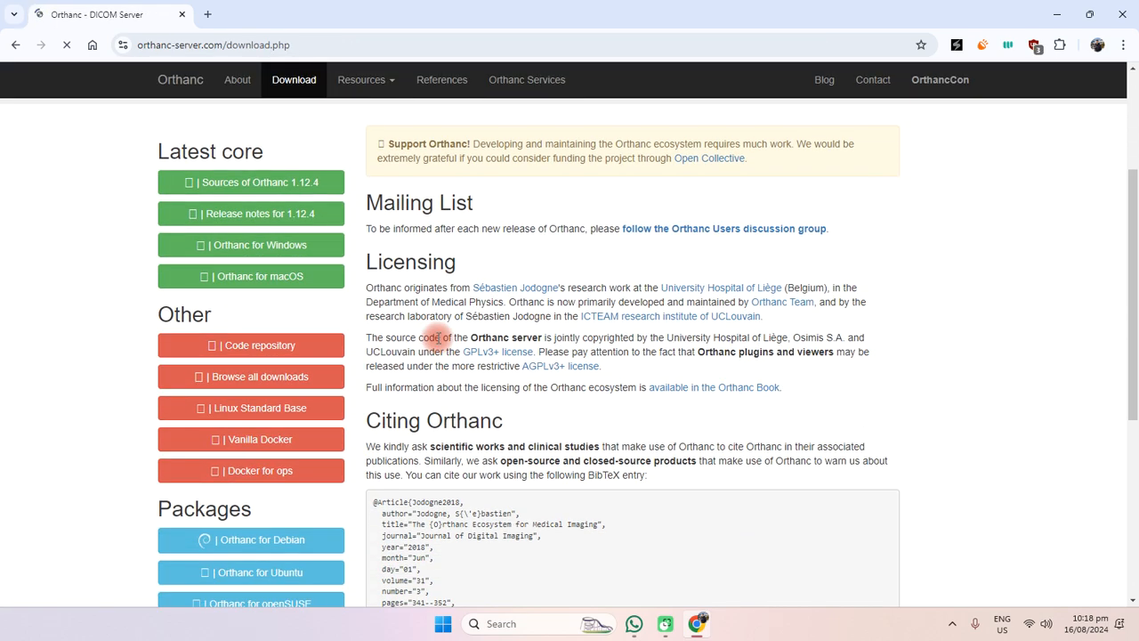
pyautogui.scroll(1, 499, 330)
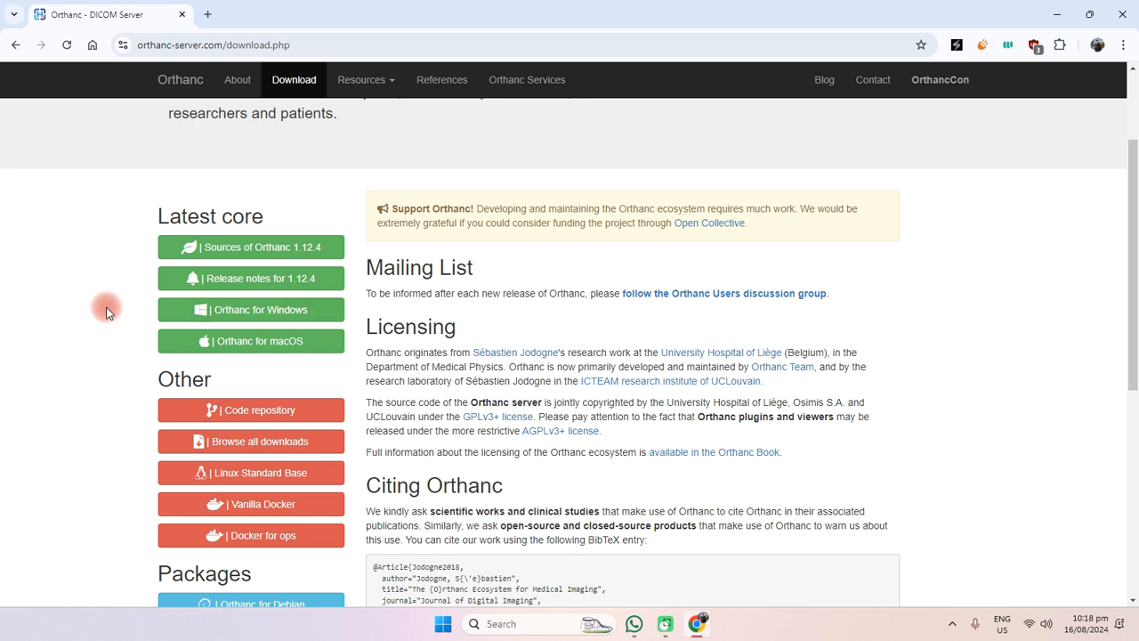
pyautogui.click(280, 314)
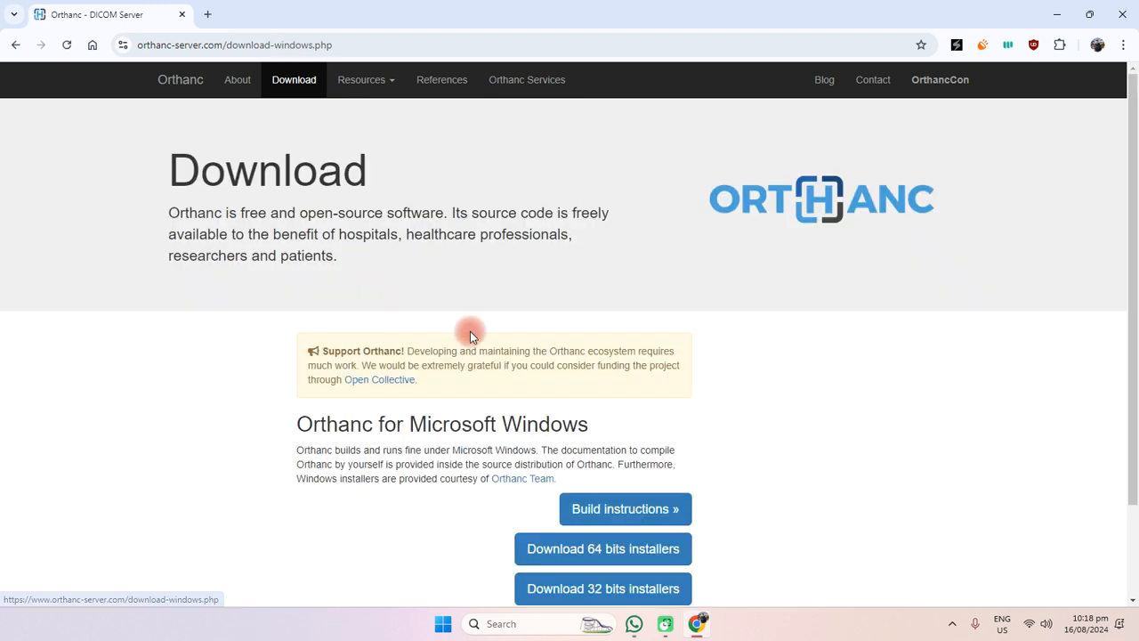
# - Open the list of 64-bit Orthanc installers for Microsoft Windows
pyautogui.scroll(-1, 796, 434)
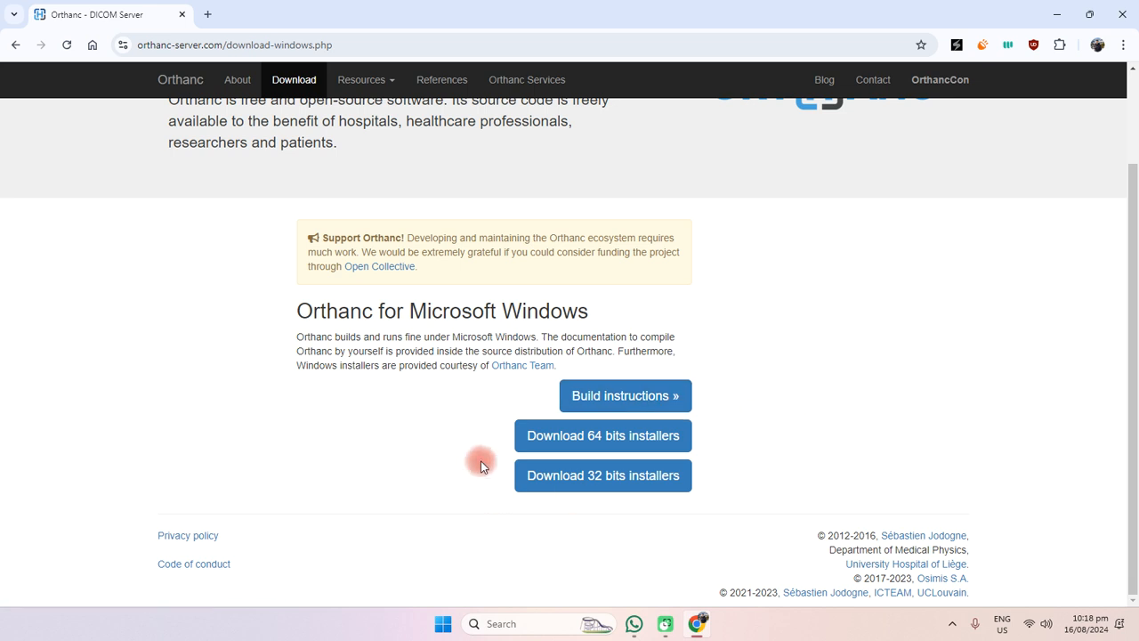
pyautogui.click(630, 438)
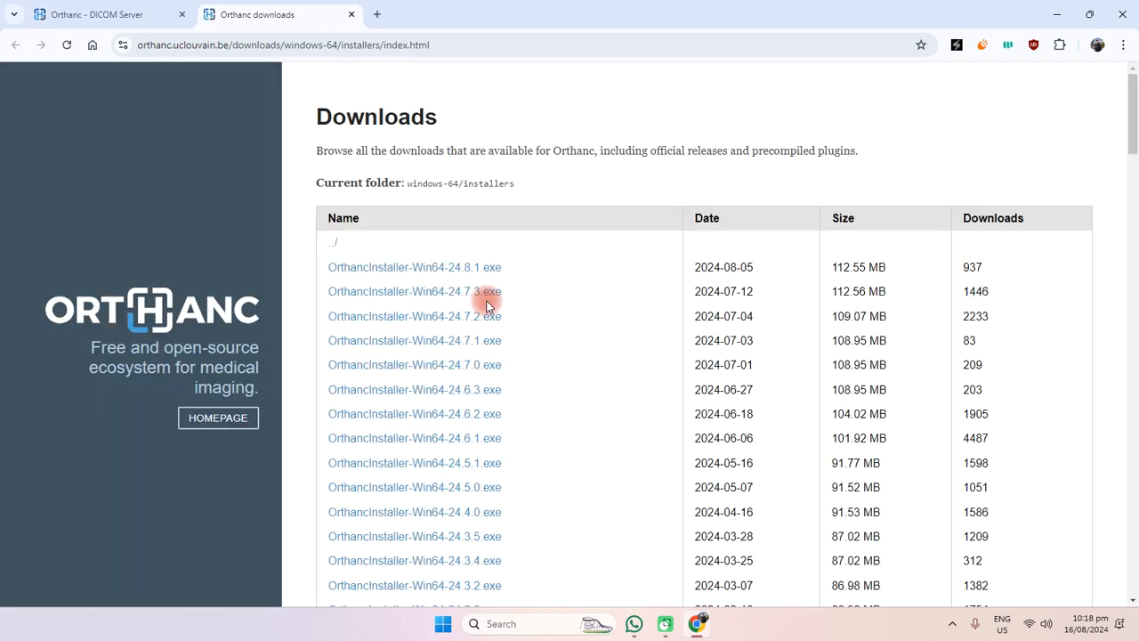
pyautogui.click(458, 45)
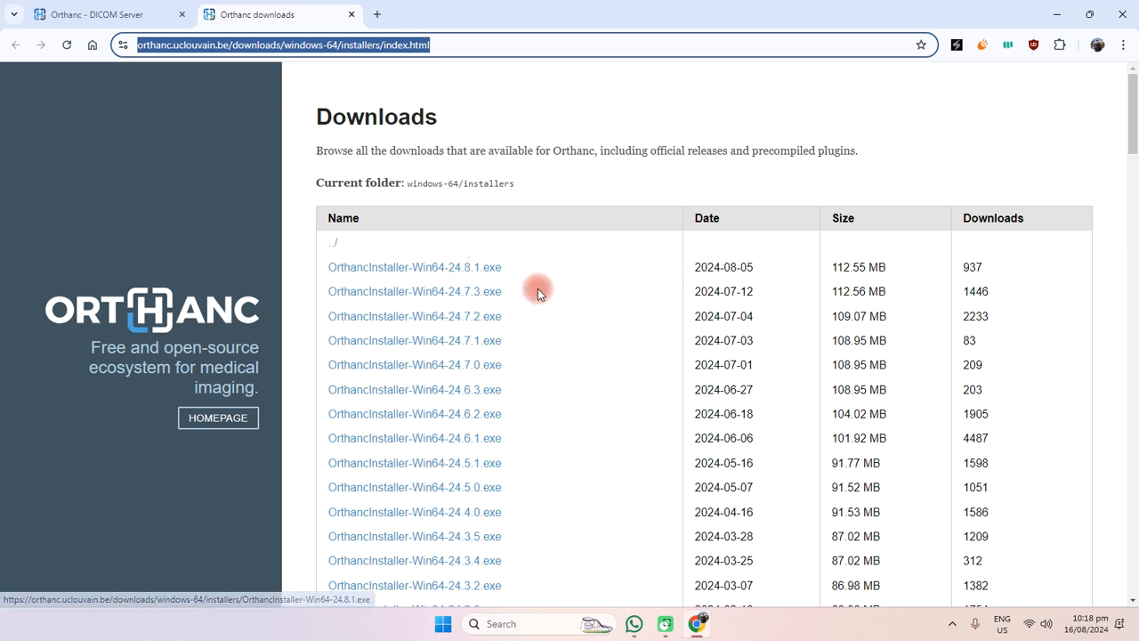
pyautogui.click(467, 266)
pyautogui.click(431, 312)
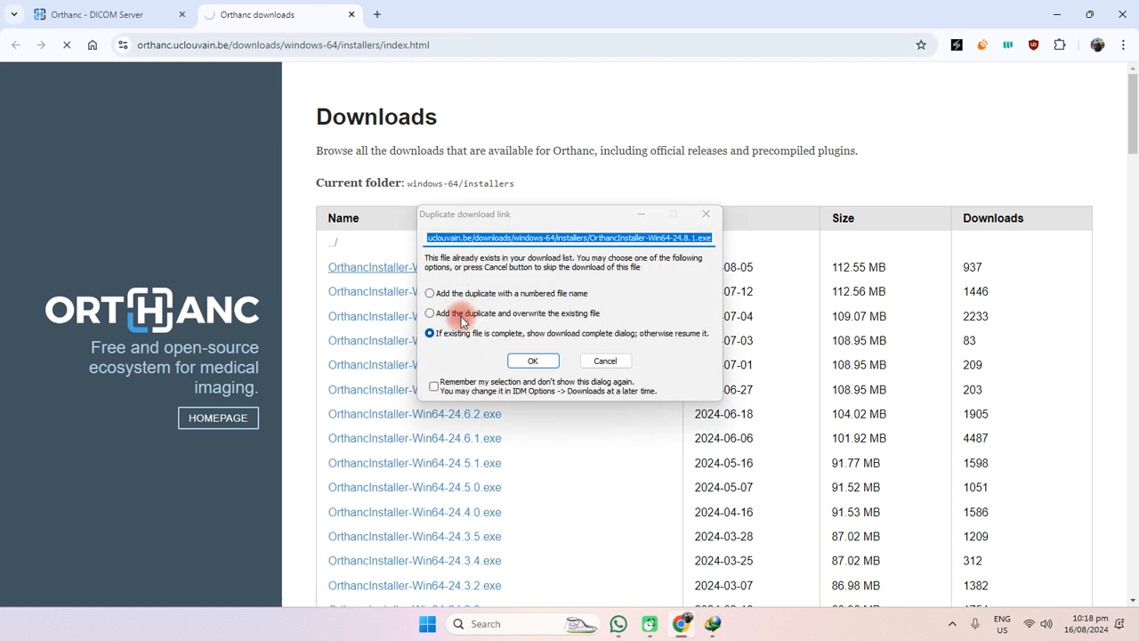
pyautogui.click(531, 357)
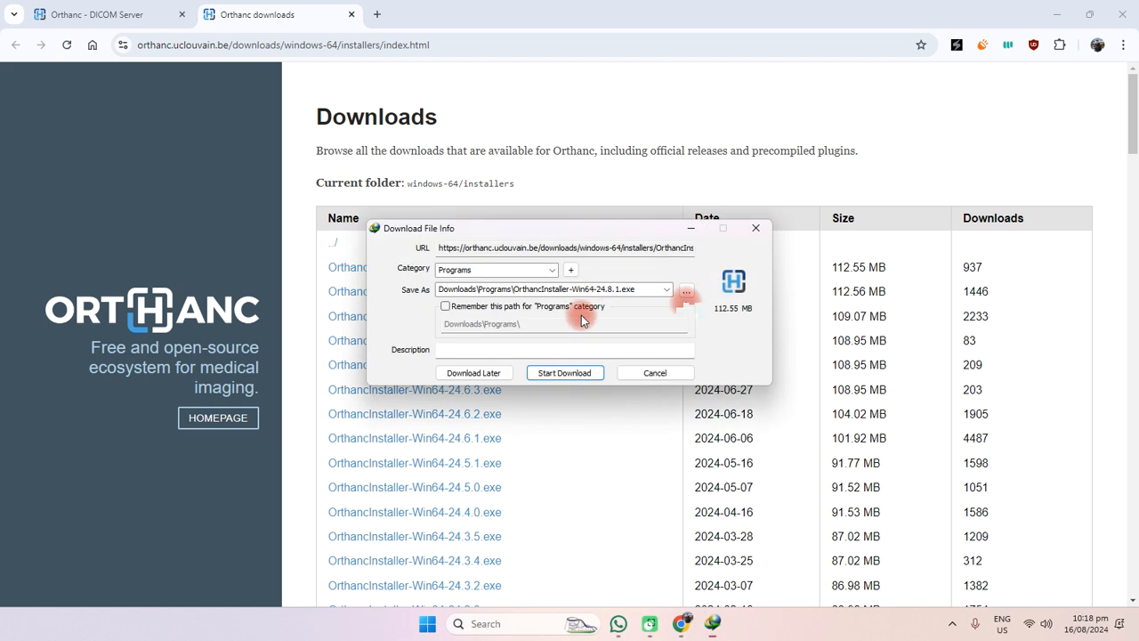
pyautogui.click(510, 290)
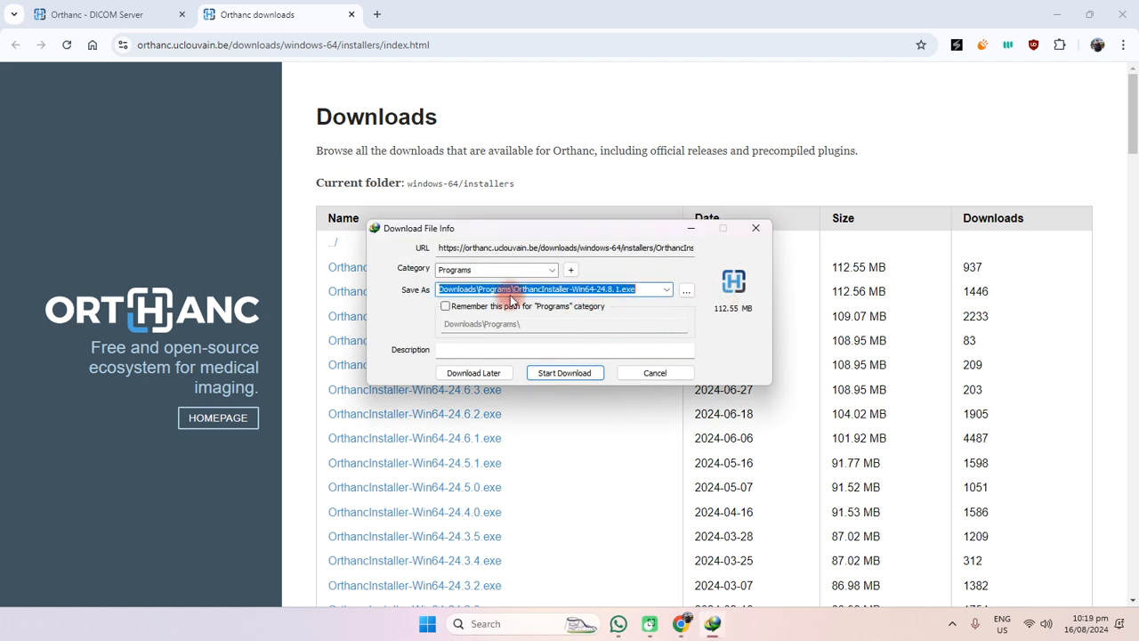
pyautogui.click(655, 373)
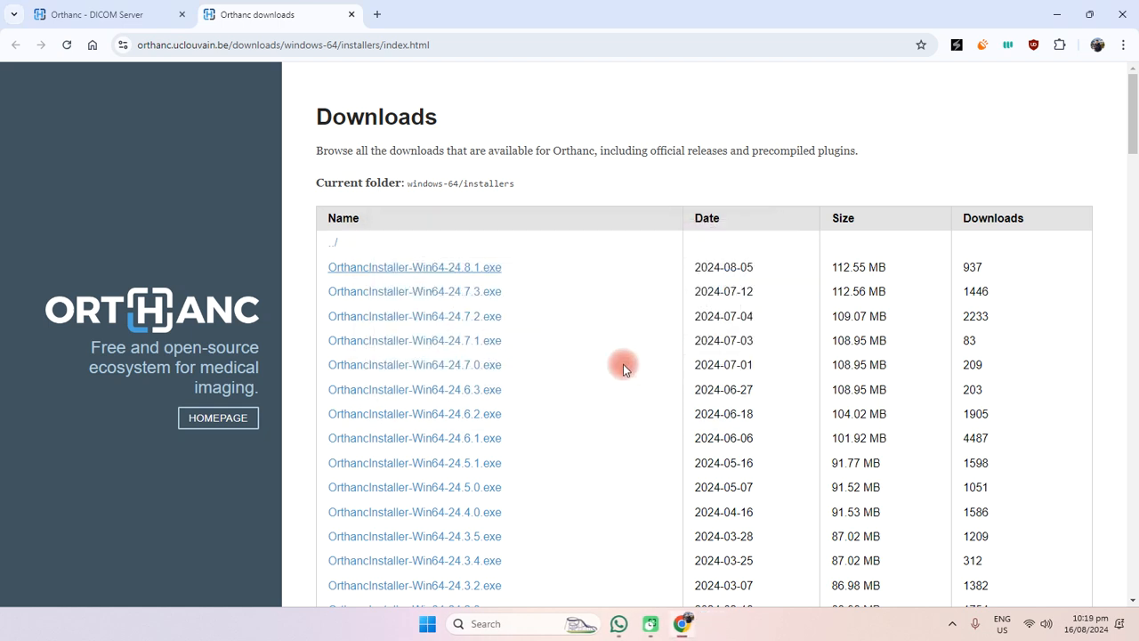
# - Run OrthancInstaller-Win64-24.8.1 from the Programs folder inside Downloads and close the folder window
pyautogui.click(1056, 14)
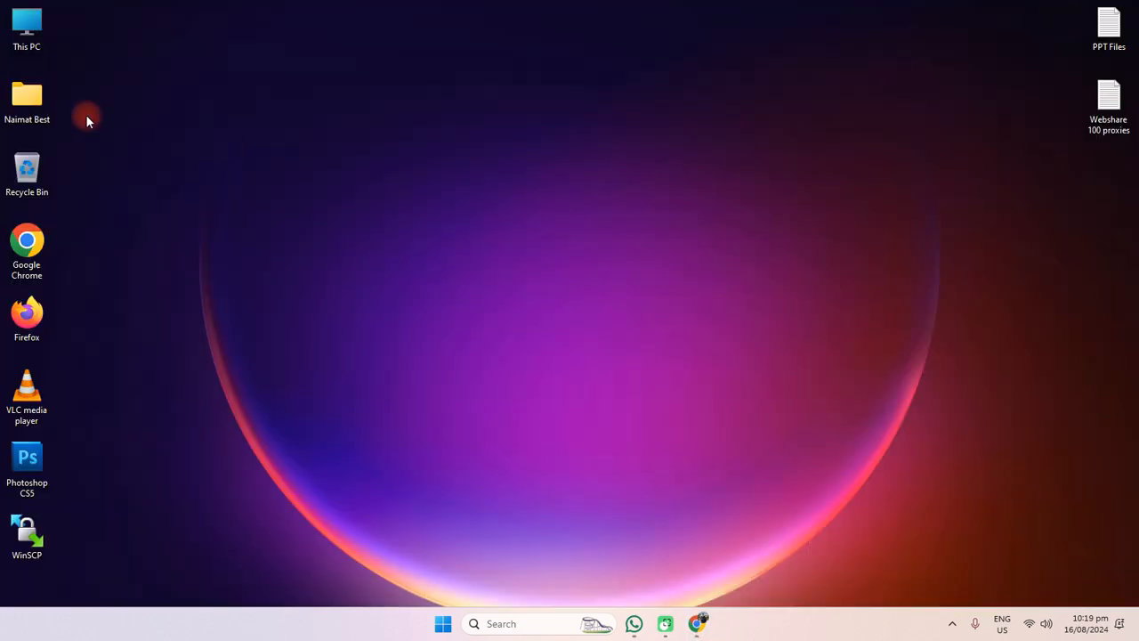
pyautogui.doubleClick(30, 100)
pyautogui.click(56, 203)
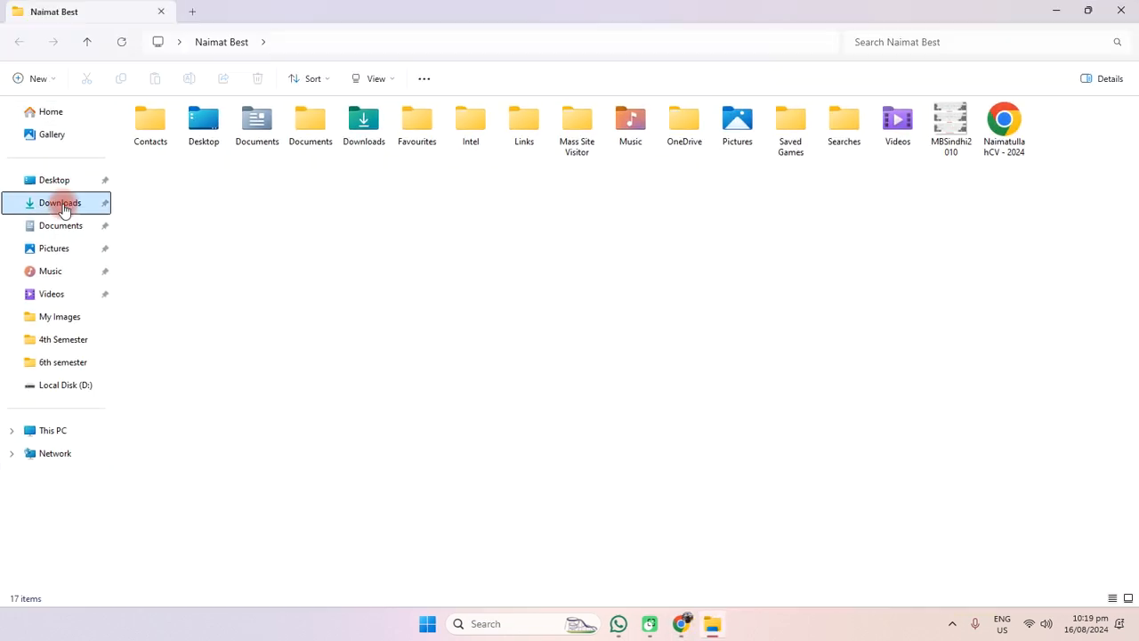
pyautogui.doubleClick(157, 148)
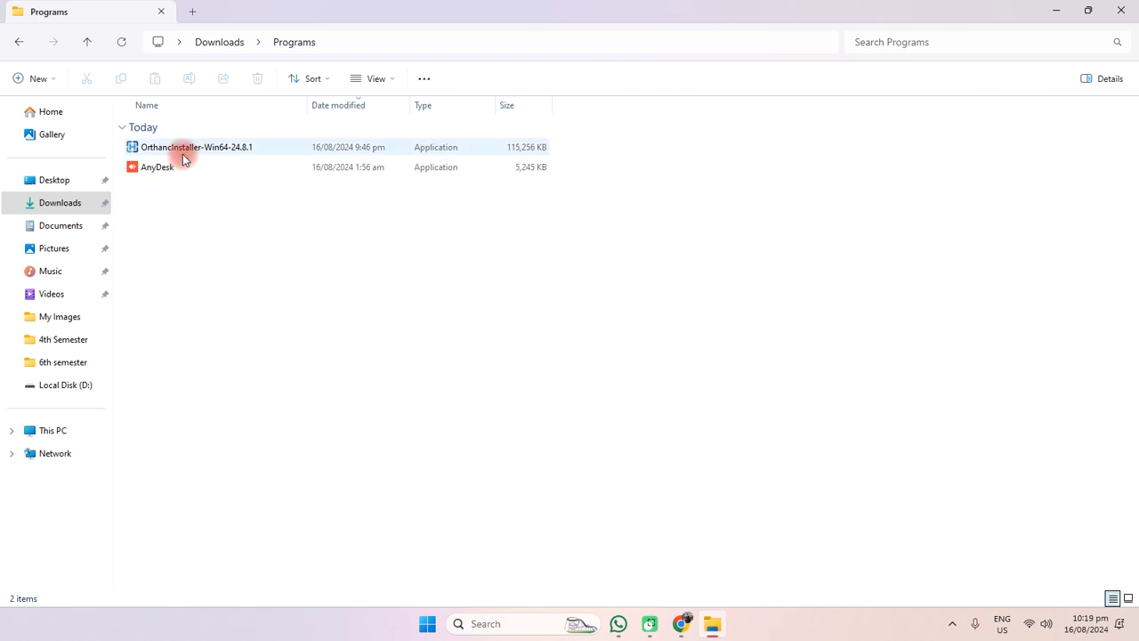
pyautogui.click(183, 153)
pyautogui.click(1120, 11)
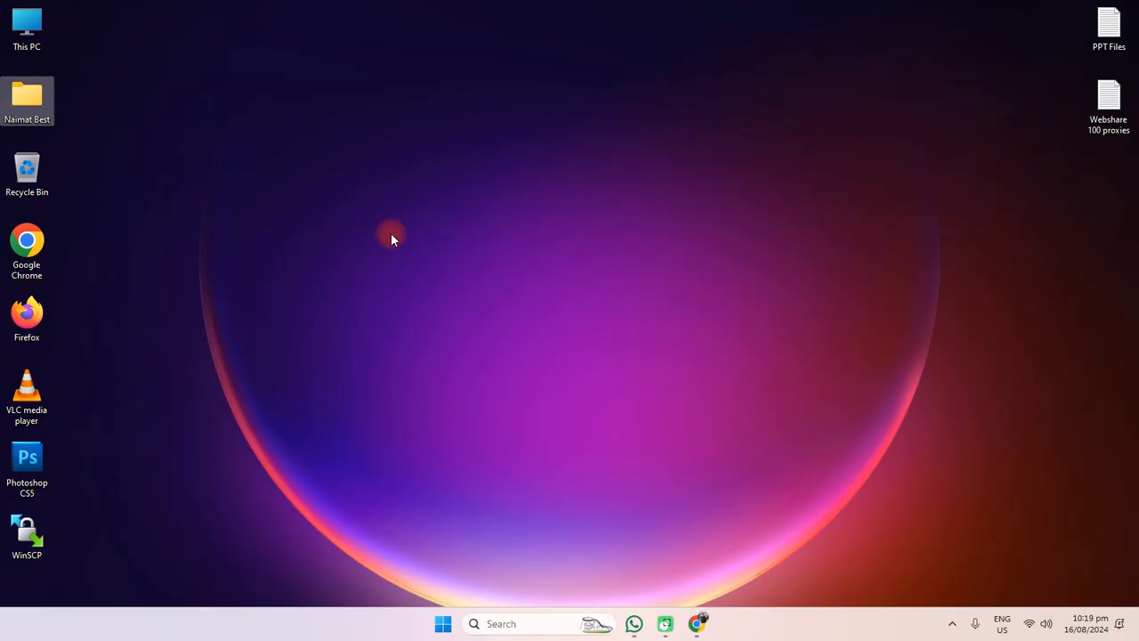
pyautogui.rightClick(391, 234)
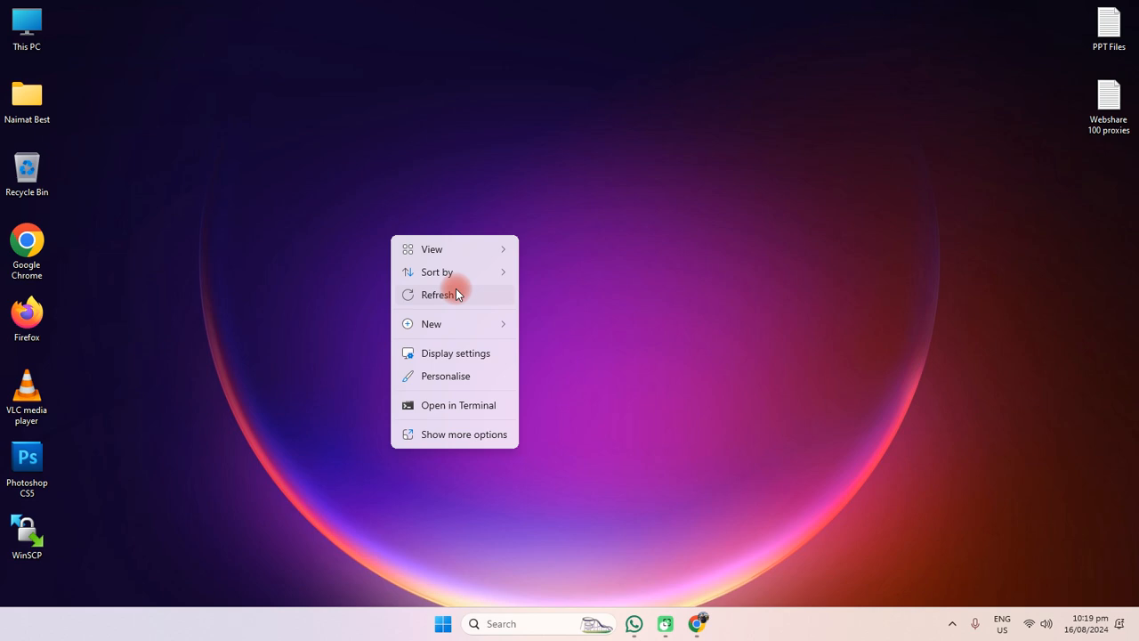
pyautogui.click(456, 289)
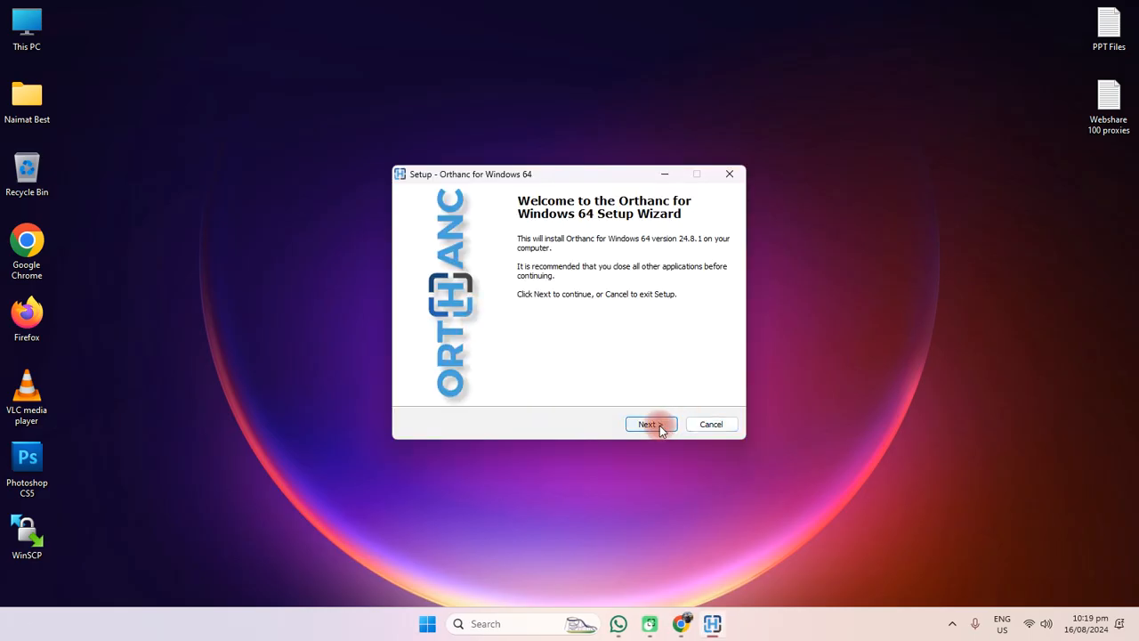
# - Start the Orthanc for Windows 64 setup wizard and accept the license agreement
pyautogui.click(660, 425)
pyautogui.click(473, 382)
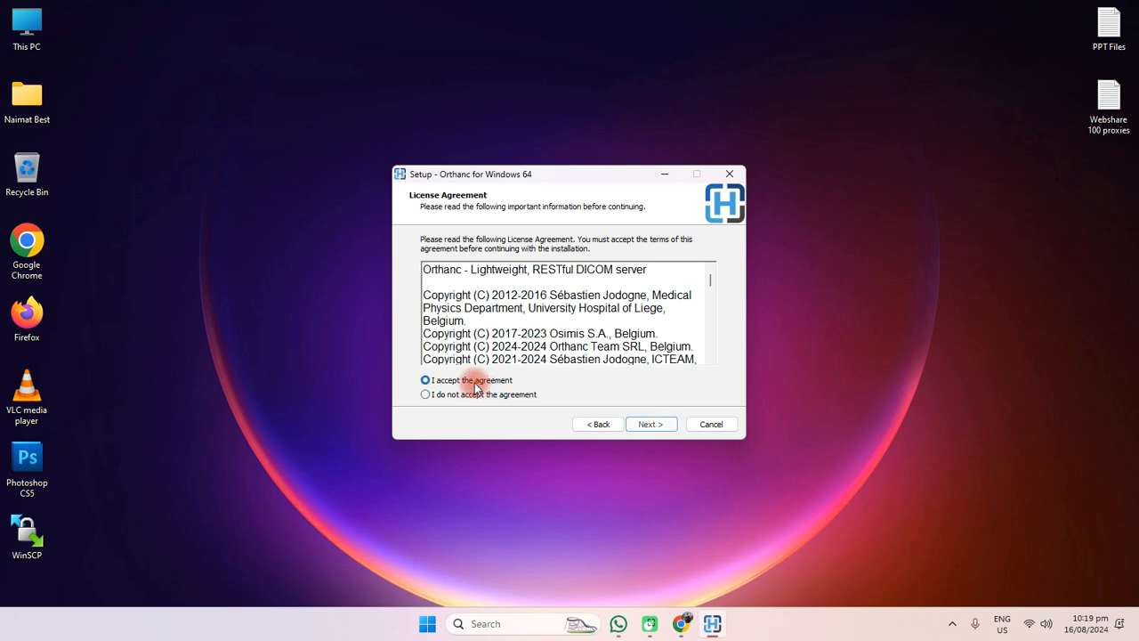
pyautogui.click(649, 424)
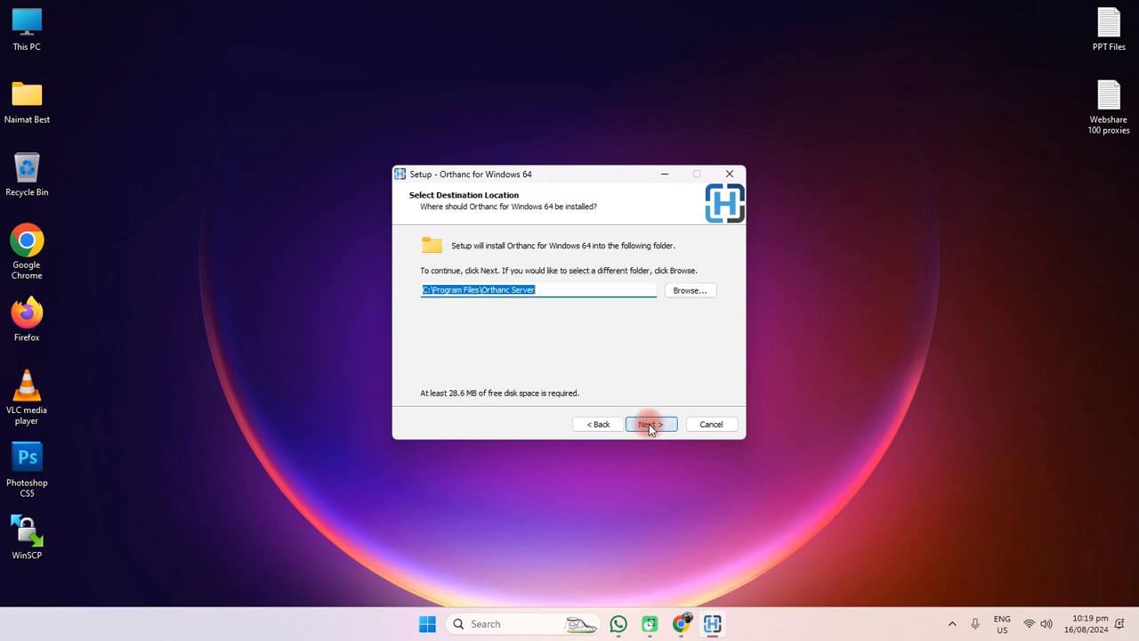
# - Review the destination location and keep C:\Program Files\Orthanc Server as the installation folder
pyautogui.click(649, 424)
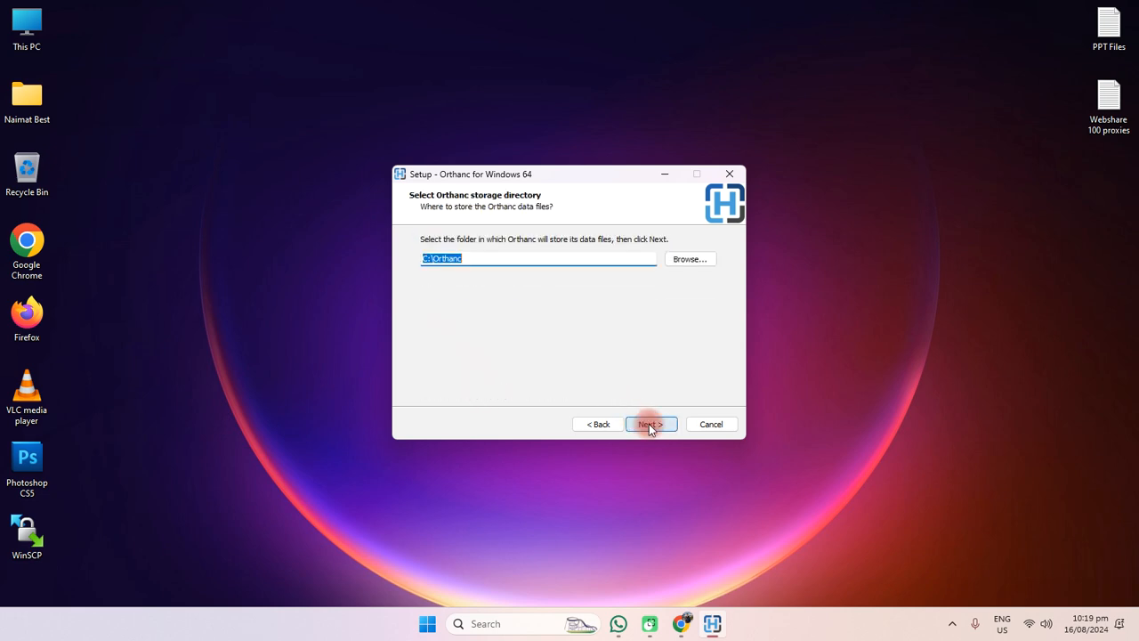
pyautogui.click(598, 425)
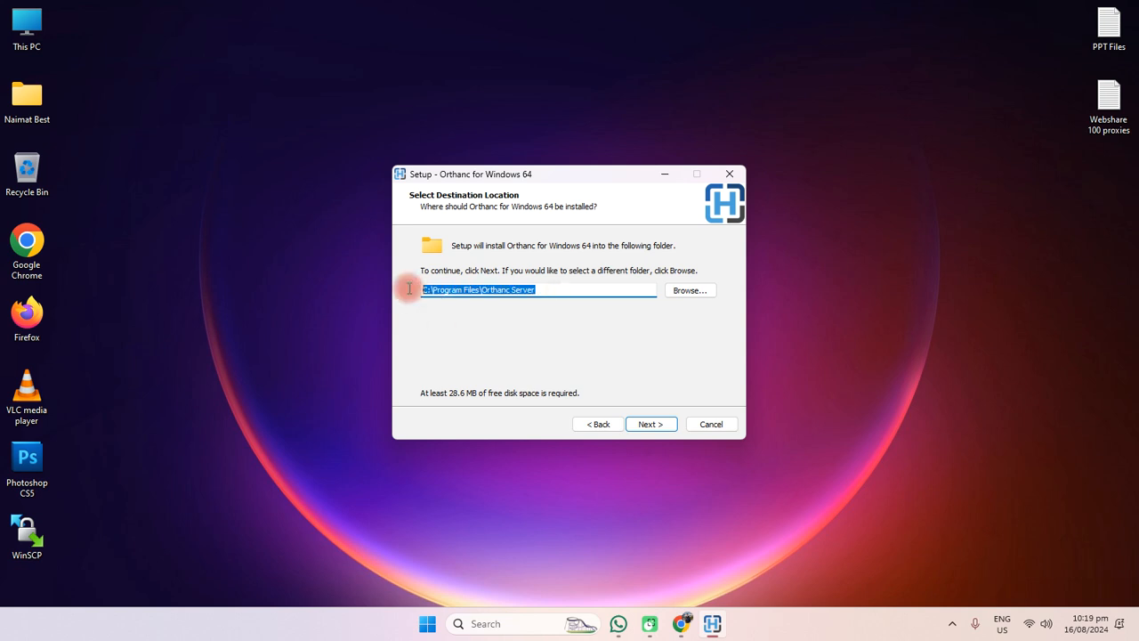
pyautogui.click(537, 288)
pyautogui.moveTo(524, 288); pyautogui.dragTo(418, 291)
pyautogui.click(418, 291)
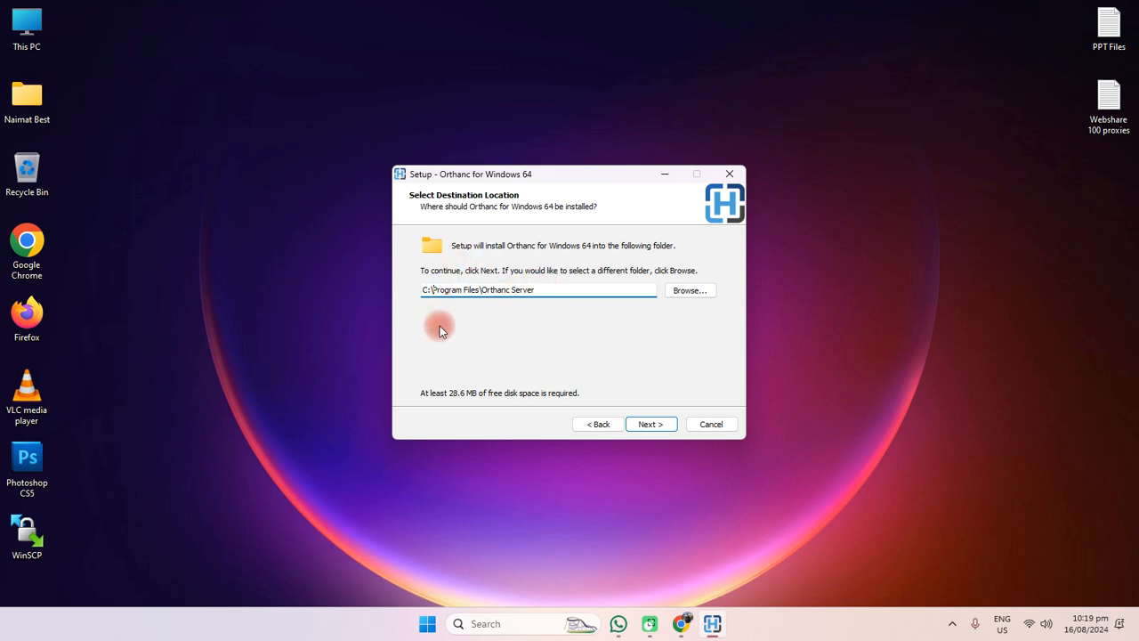
pyautogui.click(649, 425)
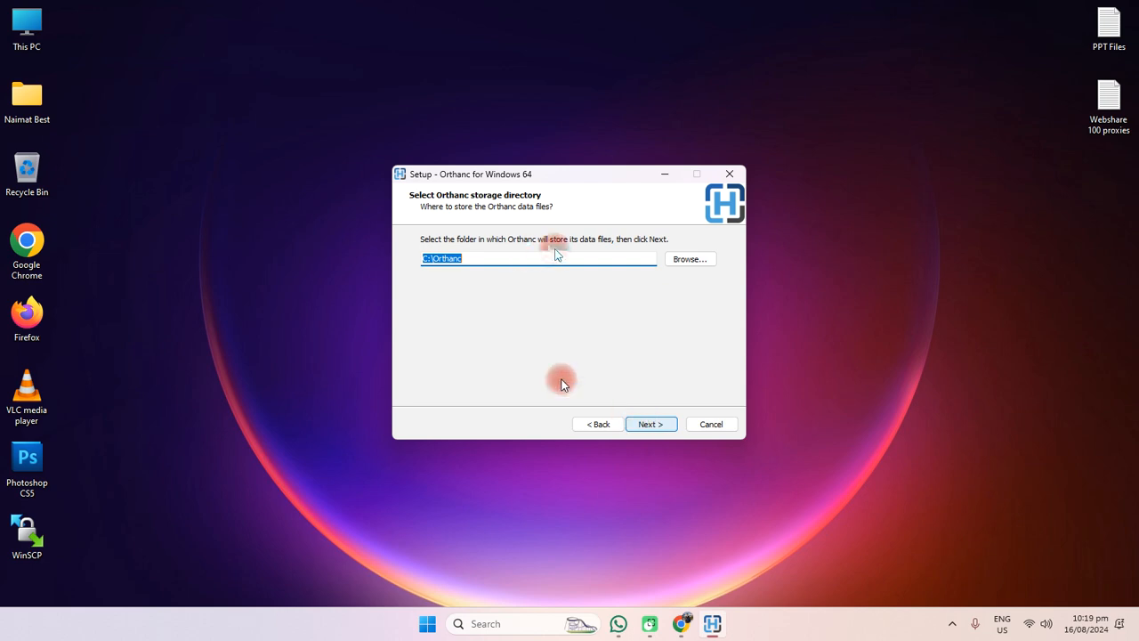
pyautogui.click(488, 257)
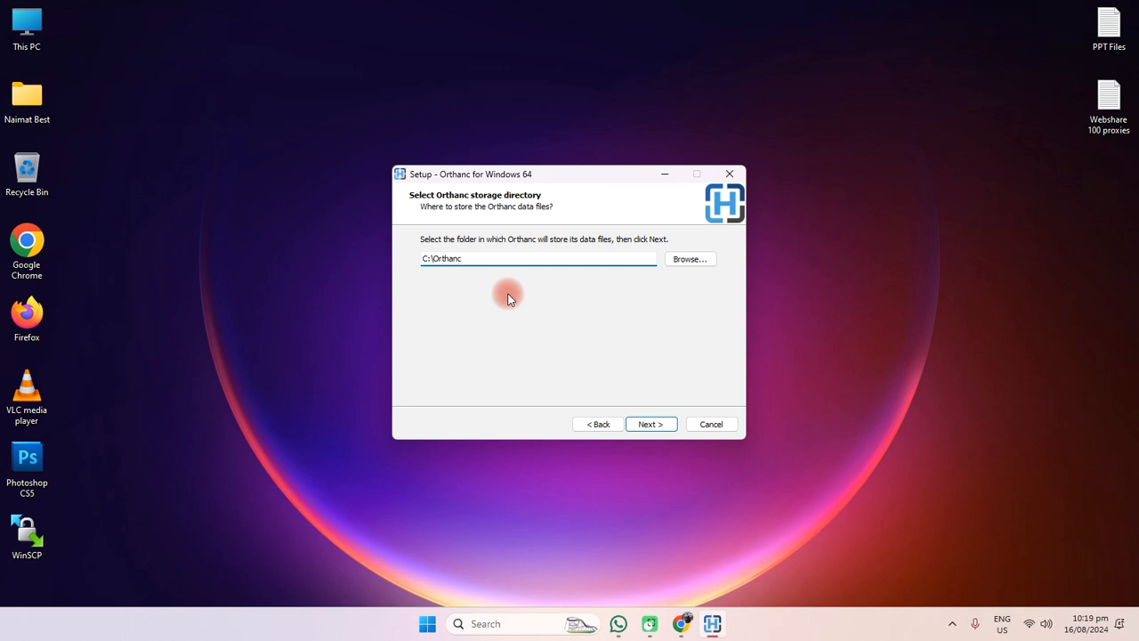
pyautogui.click(687, 260)
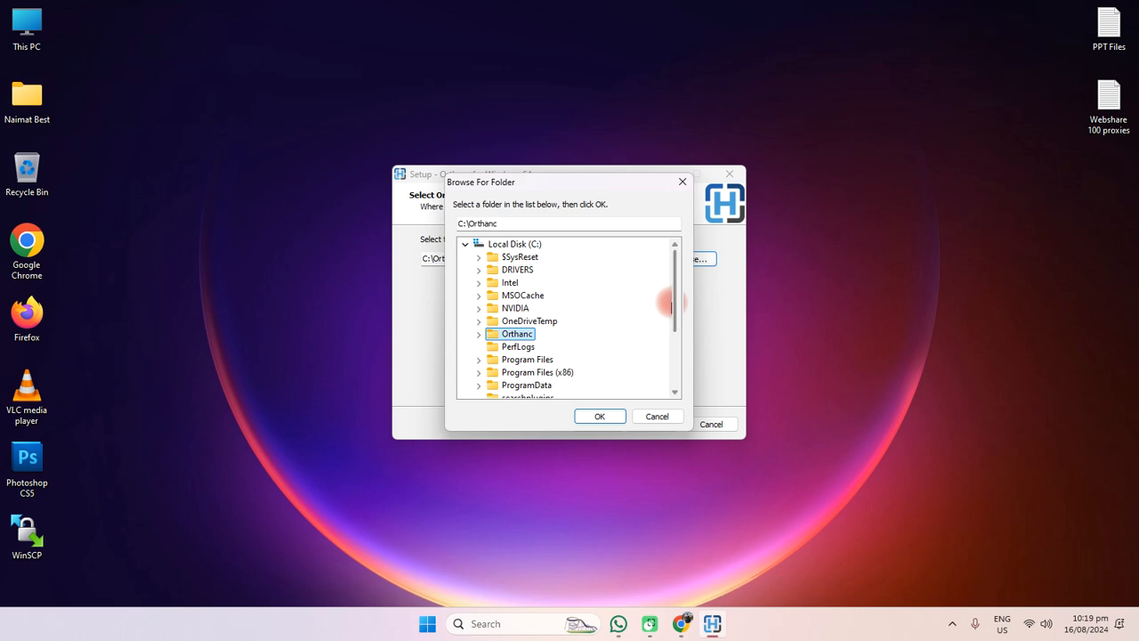
pyautogui.click(466, 246)
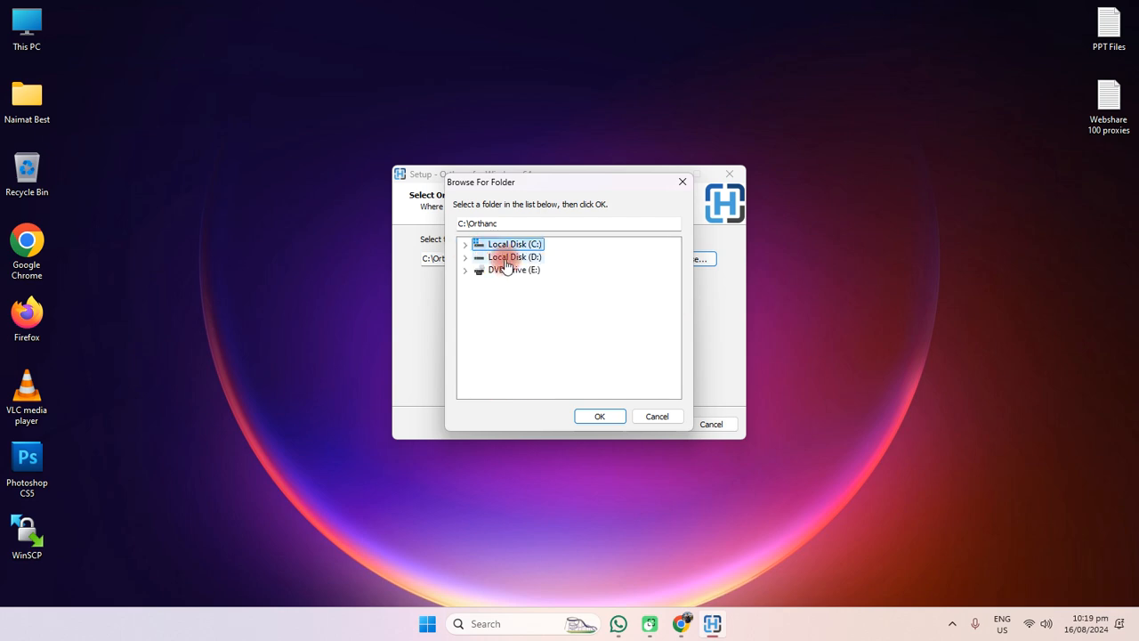
pyautogui.click(504, 244)
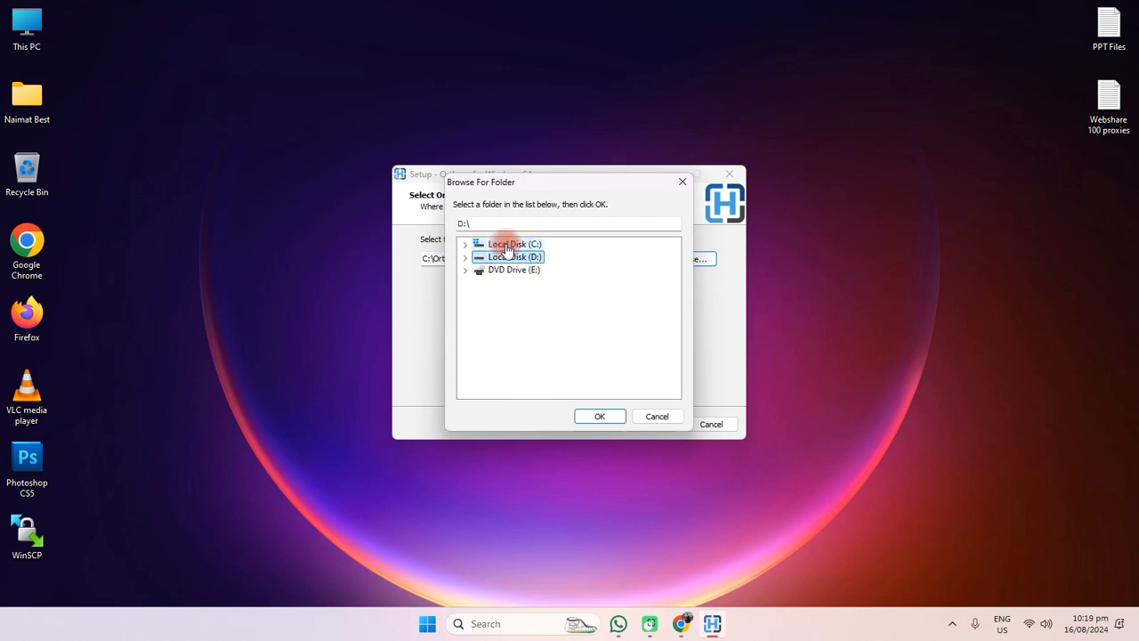
pyautogui.click(659, 416)
# - Keep C:\Orthanc as the Orthanc storage directory and proceed to the component selection
pyautogui.moveTo(461, 257); pyautogui.dragTo(421, 258)
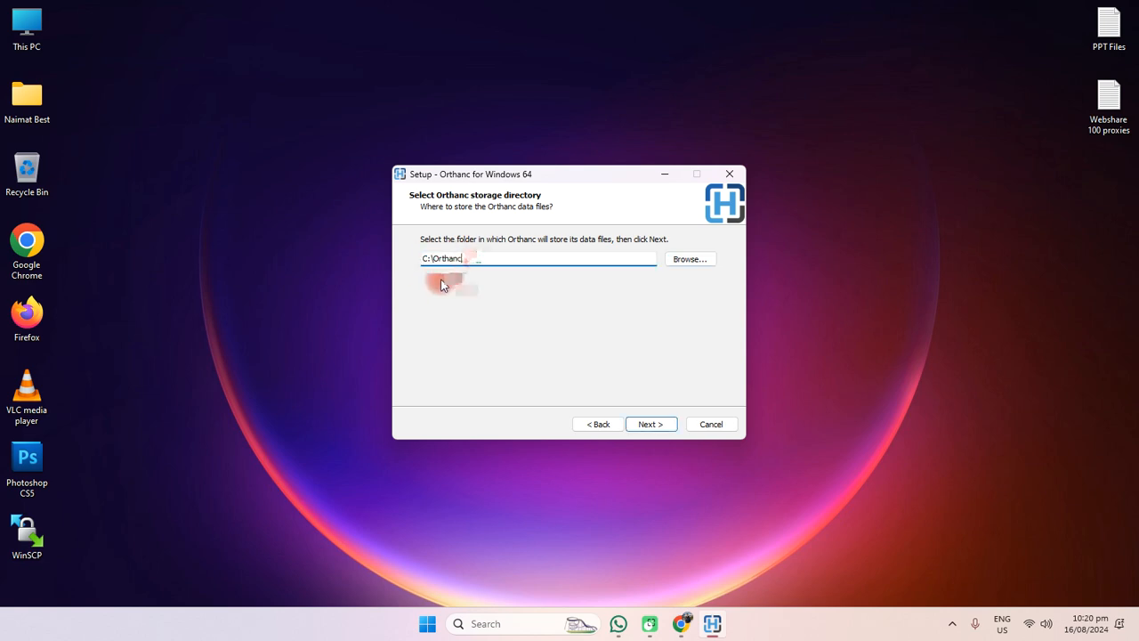
pyautogui.click(656, 262)
pyautogui.click(648, 423)
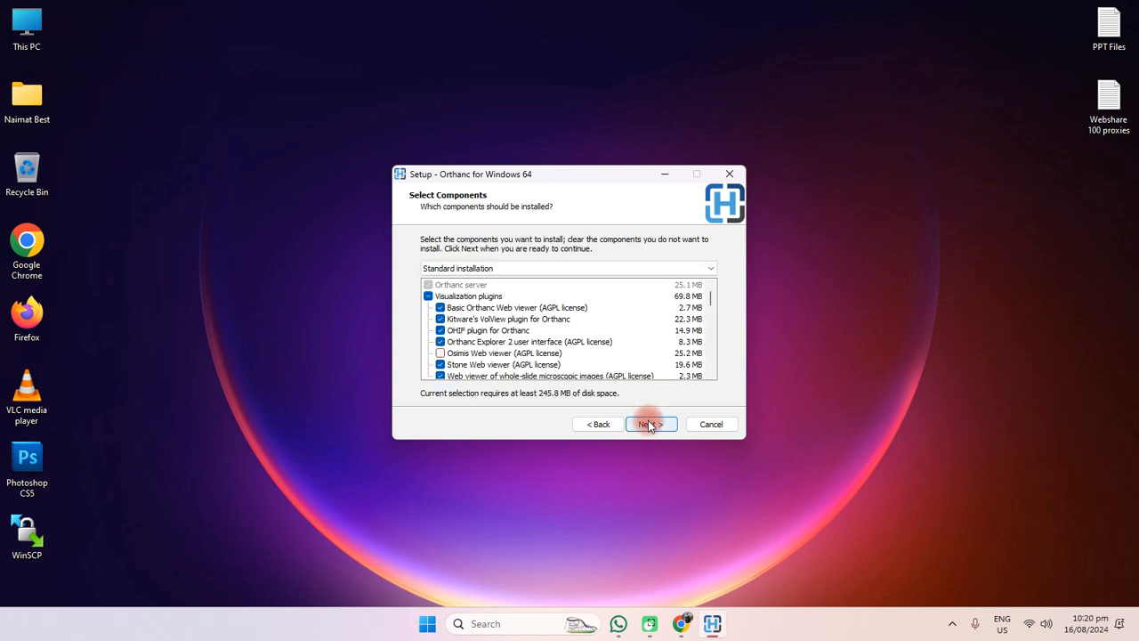
# - Keep the Standard installation component set, review the included plugins, and proceed to the Ready to Install page
pyautogui.click(704, 269)
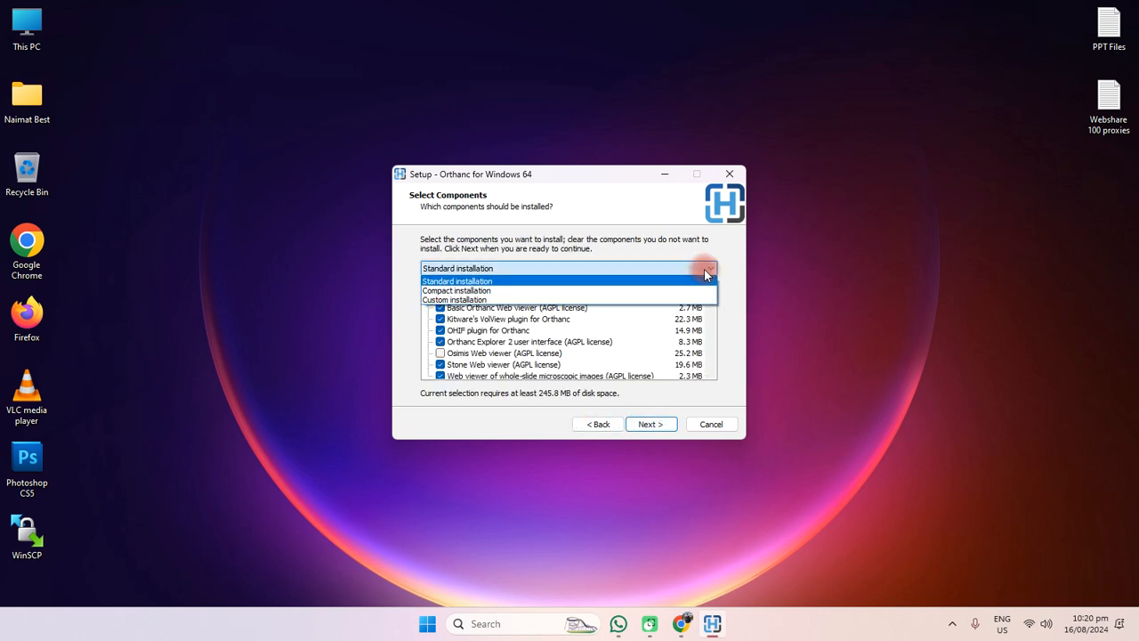
pyautogui.click(487, 282)
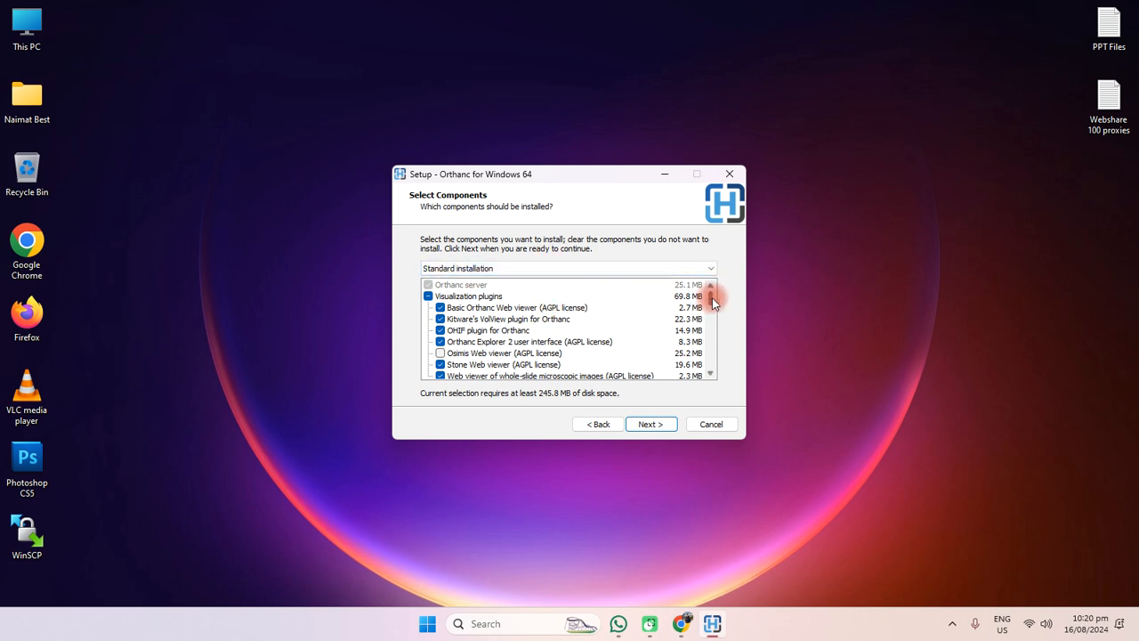
pyautogui.moveTo(712, 297); pyautogui.dragTo(715, 323)
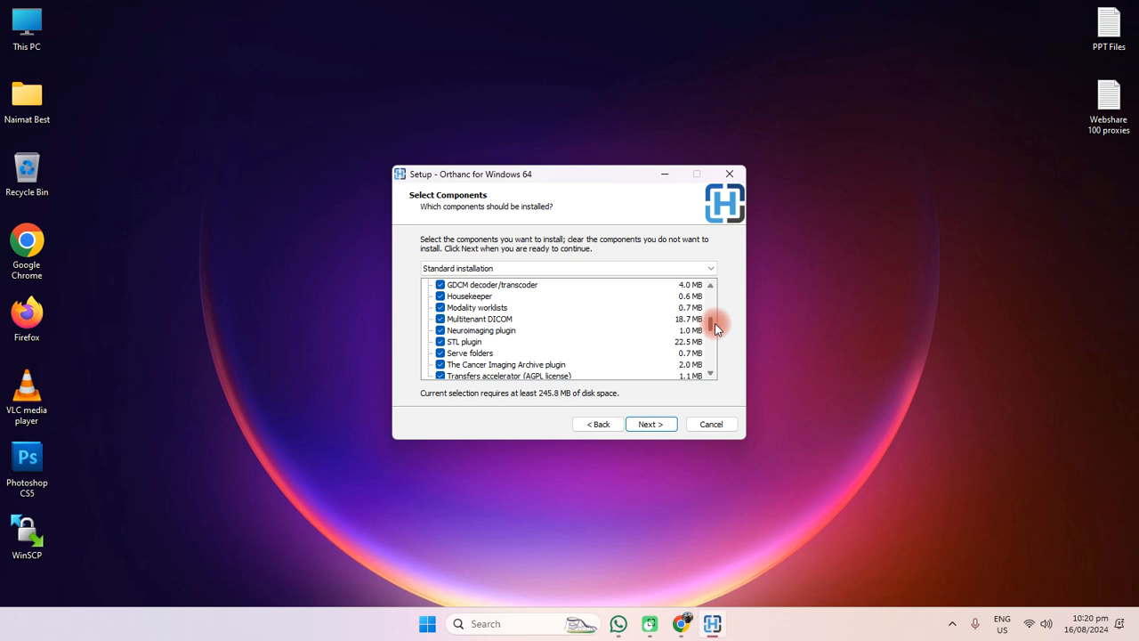
pyautogui.moveTo(715, 323); pyautogui.dragTo(712, 287)
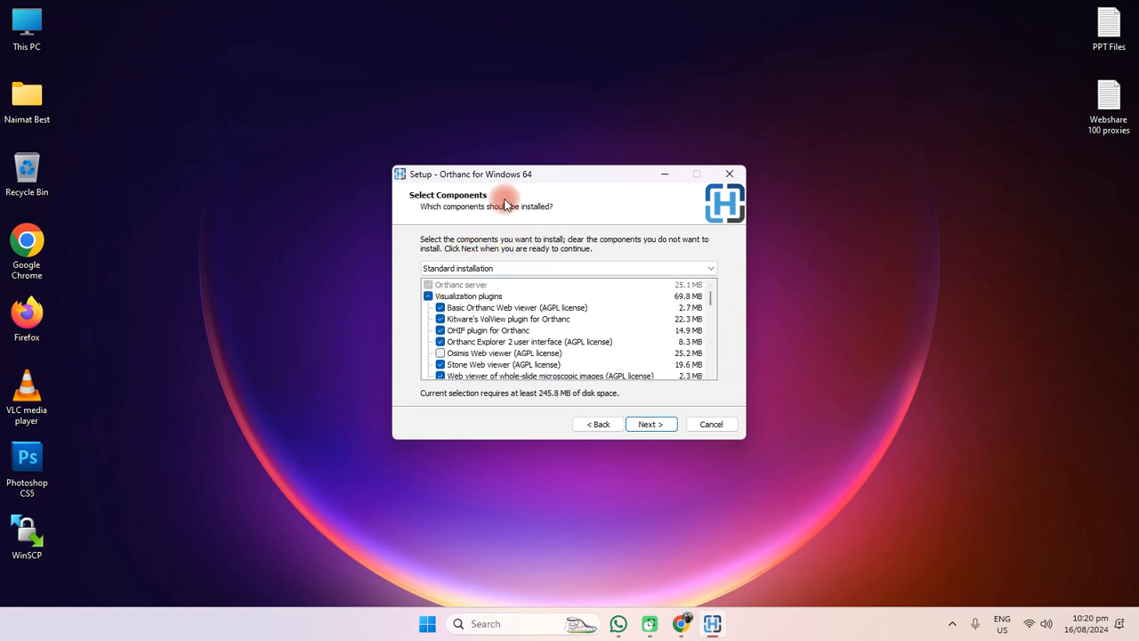
pyautogui.click(487, 269)
pyautogui.click(776, 390)
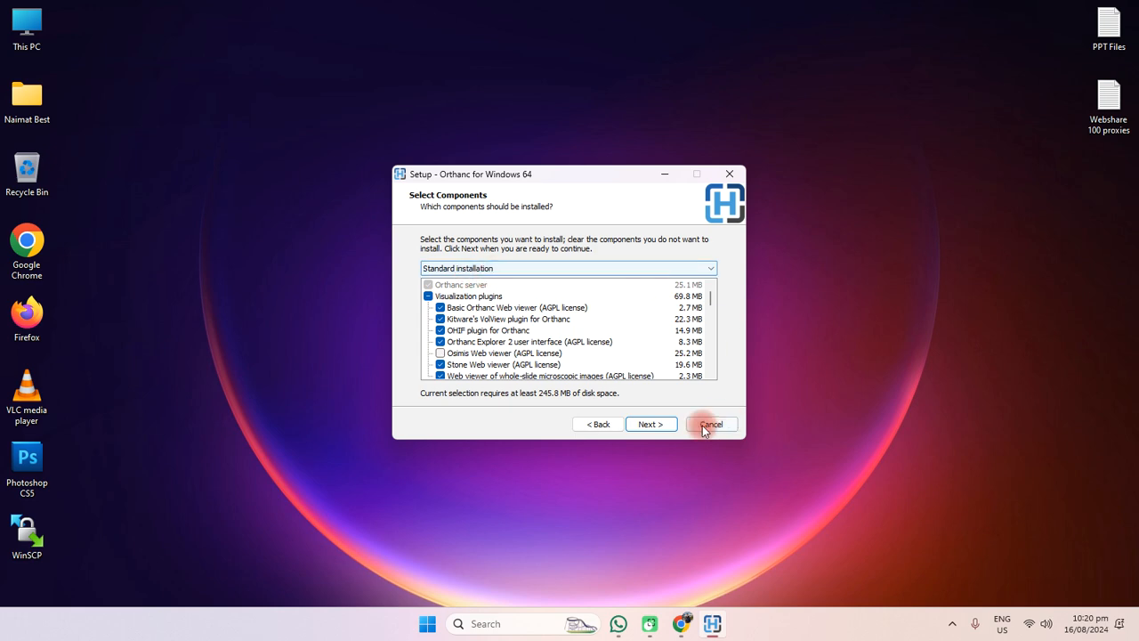
pyautogui.click(655, 424)
pyautogui.click(638, 418)
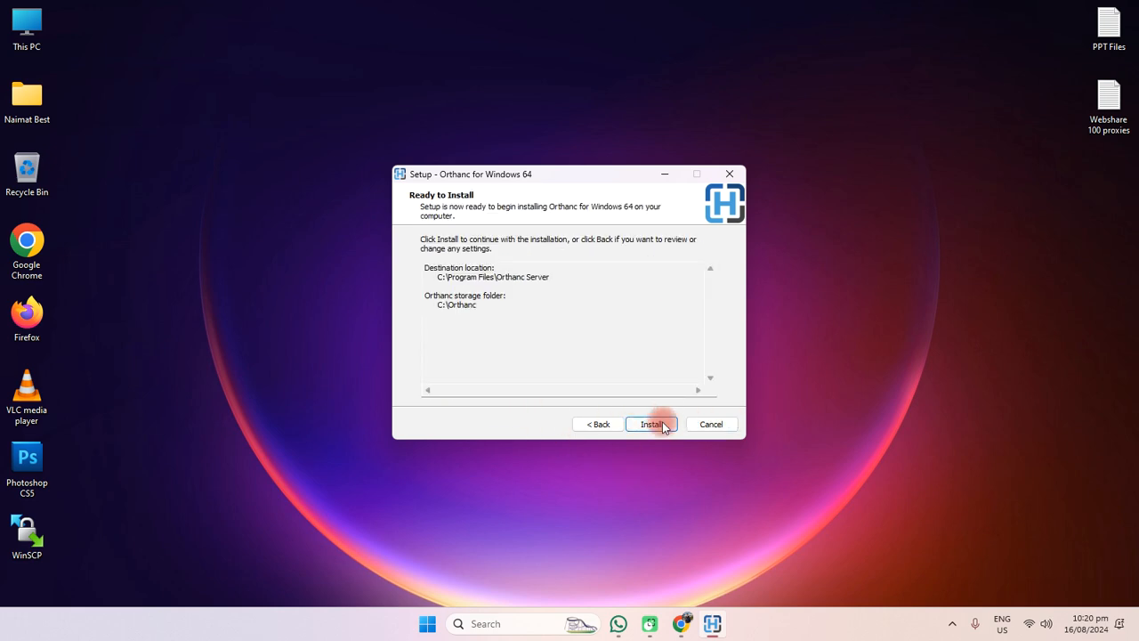
# - Install Orthanc for Windows 64 with the summarized settings and exit the finished setup wizard
pyautogui.click(661, 421)
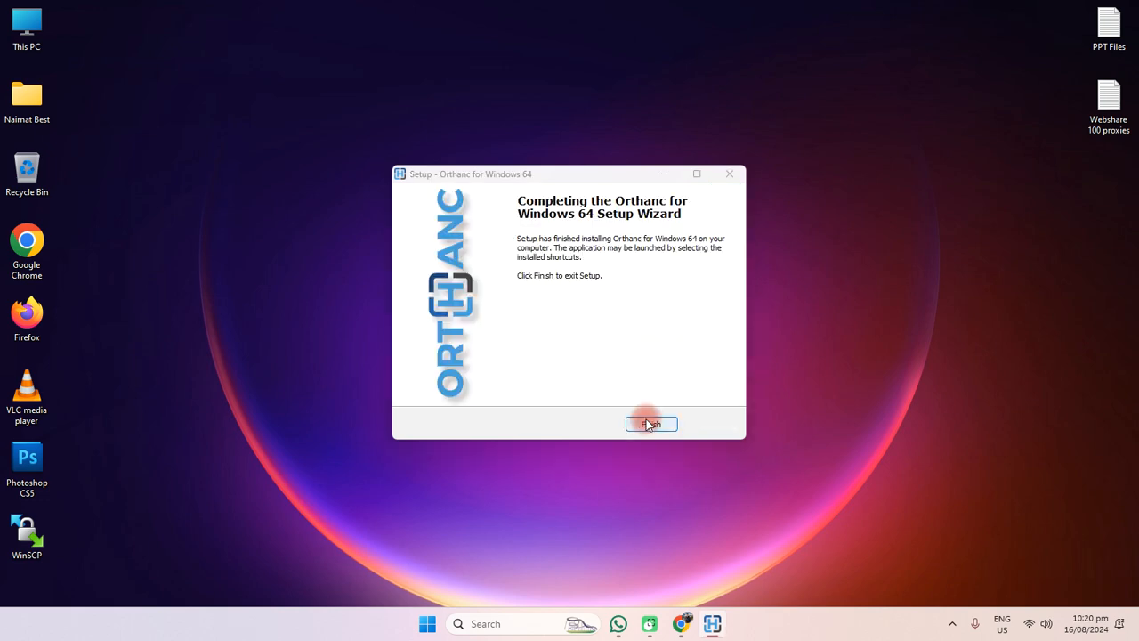
pyautogui.click(651, 424)
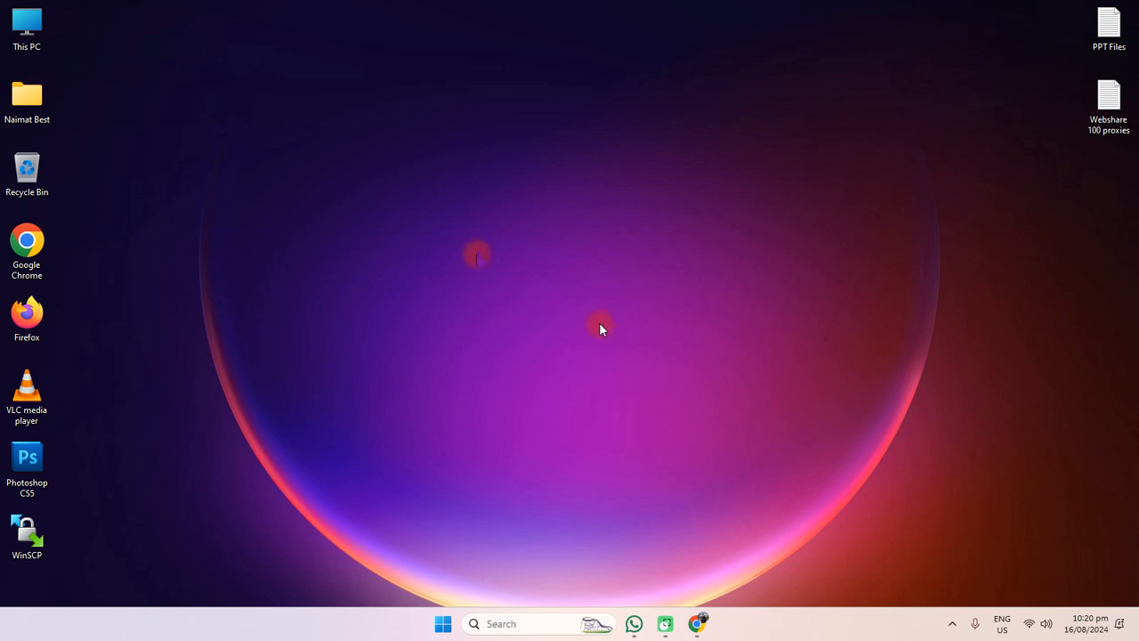
pyautogui.rightClick(477, 256)
pyautogui.click(531, 310)
# - Search Windows for "orth" and open the Orthanc homepage in Chrome from the results
pyautogui.click(440, 626)
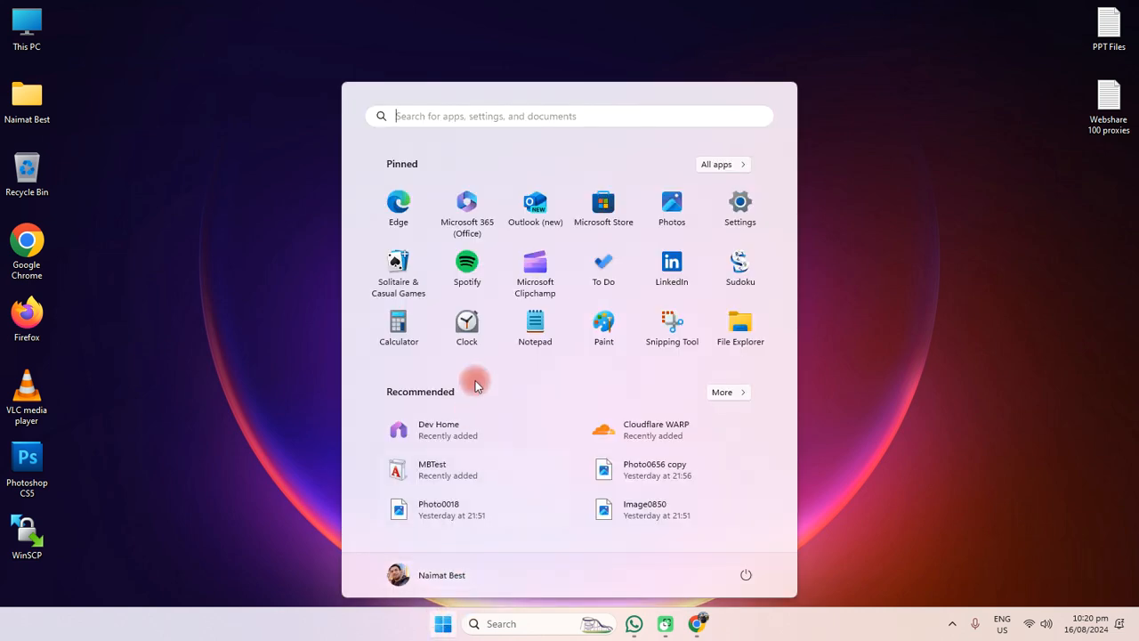
pyautogui.click(470, 119)
pyautogui.write('o')
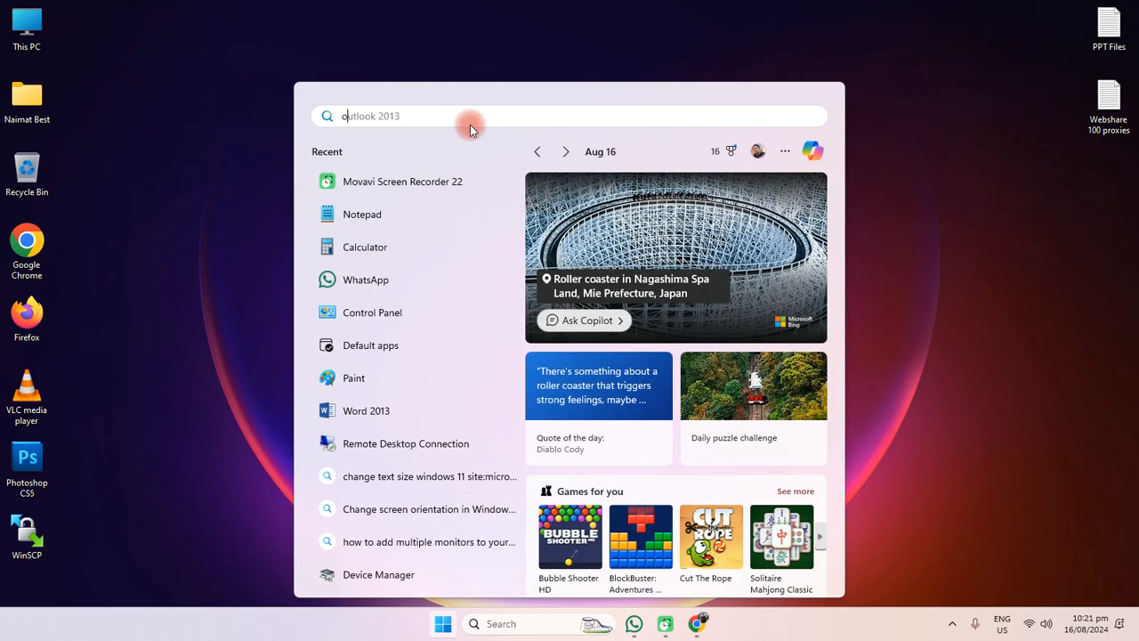
pyautogui.write('rth')
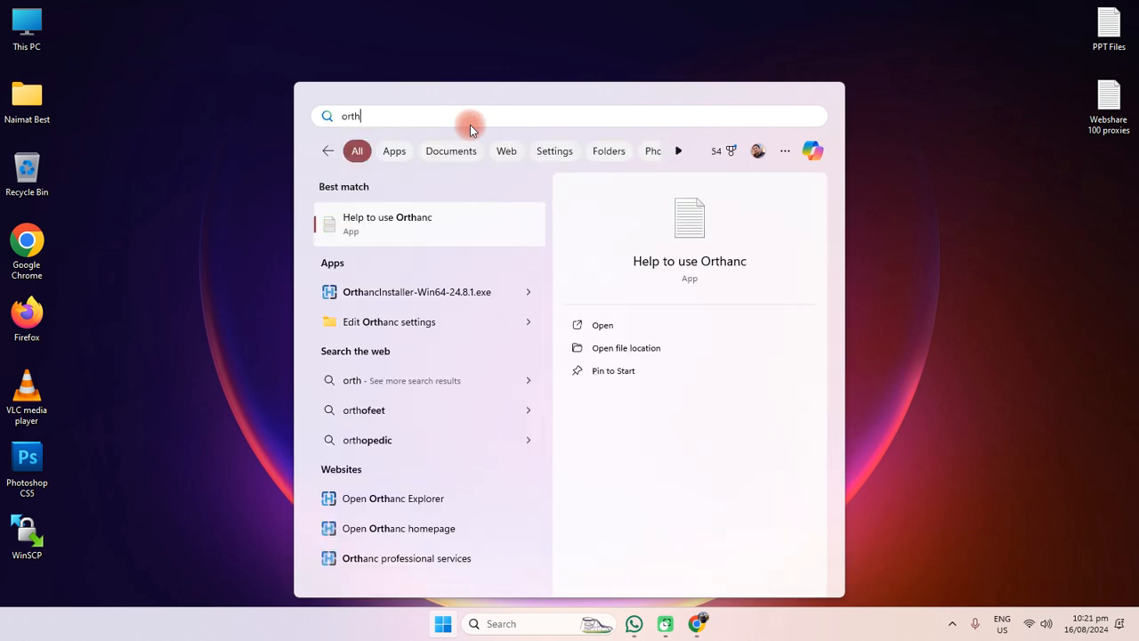
pyautogui.click(421, 530)
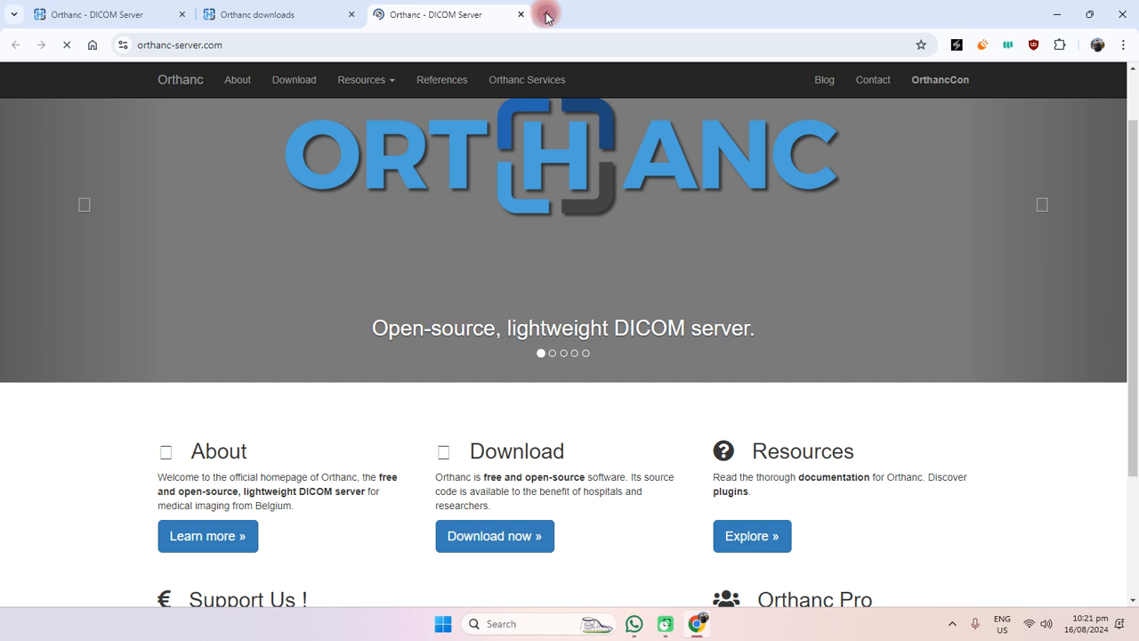
# - Open the local Orthanc Explorer 2 page at localhost:8042/ui/app/#/ in a new browser tab
pyautogui.click(547, 14)
pyautogui.click(479, 52)
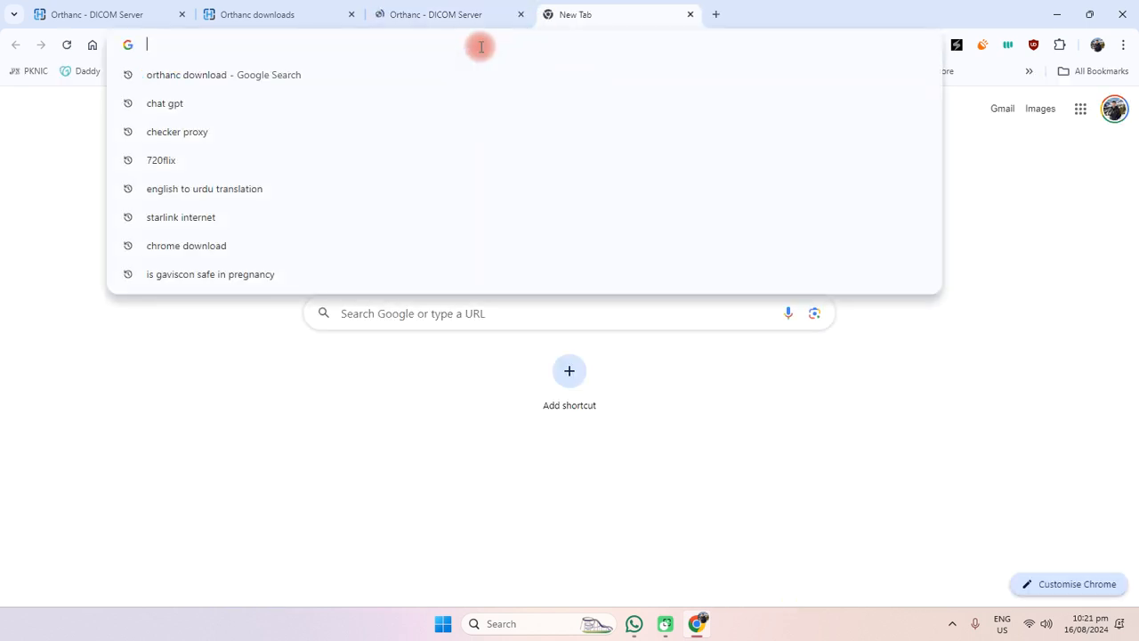
pyautogui.write('localh')
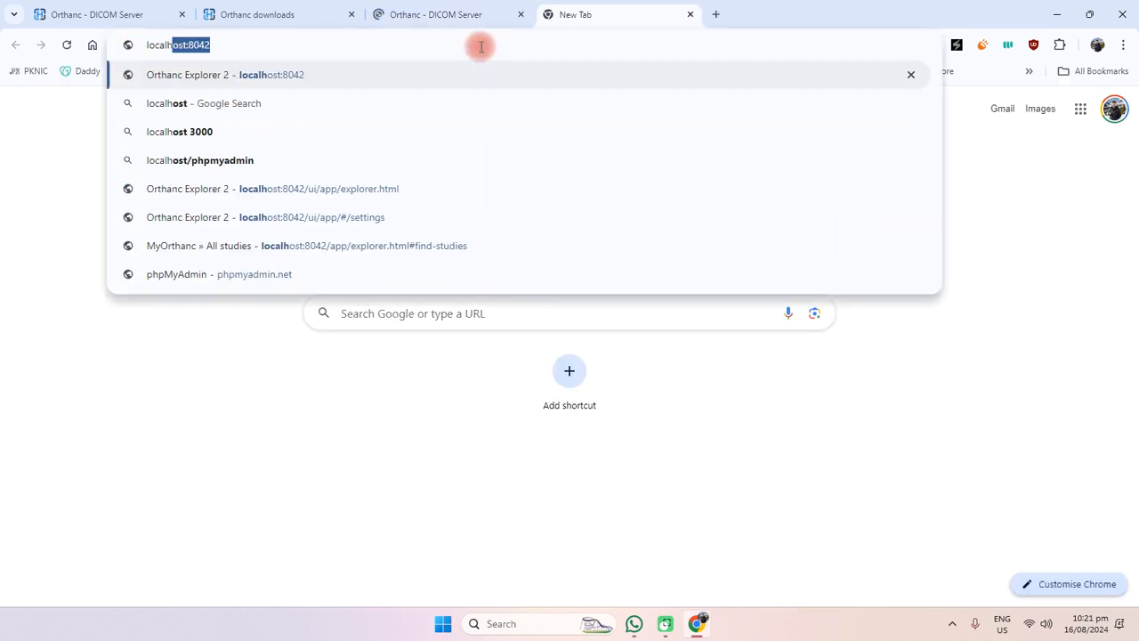
pyautogui.write('ost:8042/ui/app/#/')
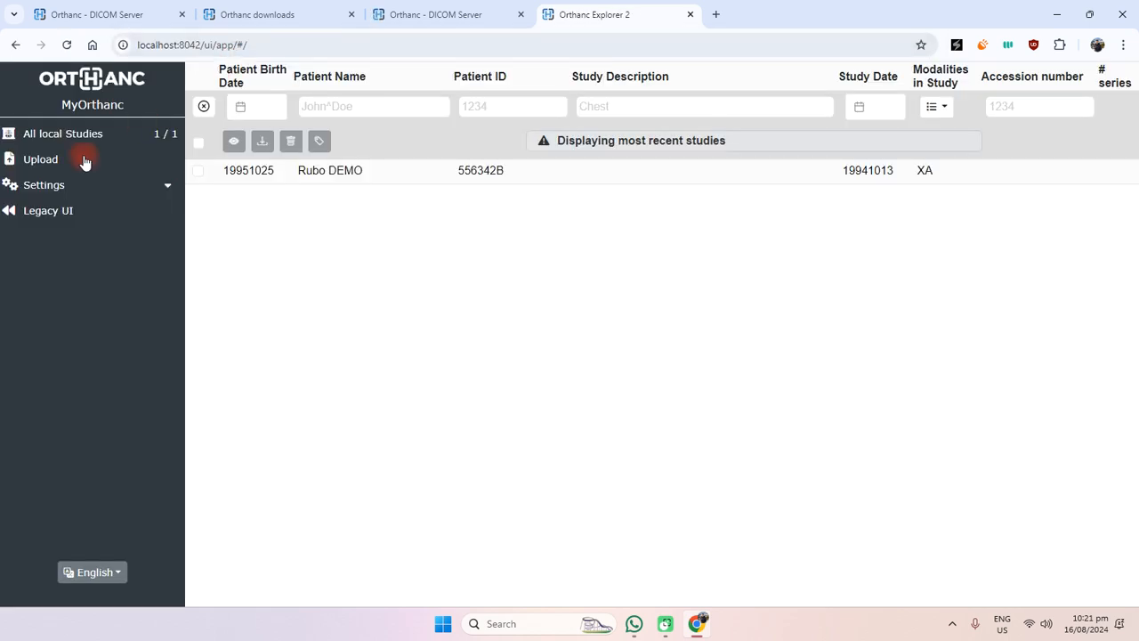
# - Switch from Orthanc Explorer 2 to the legacy interface and look over its study lookup page
pyautogui.click(66, 185)
pyautogui.click(63, 230)
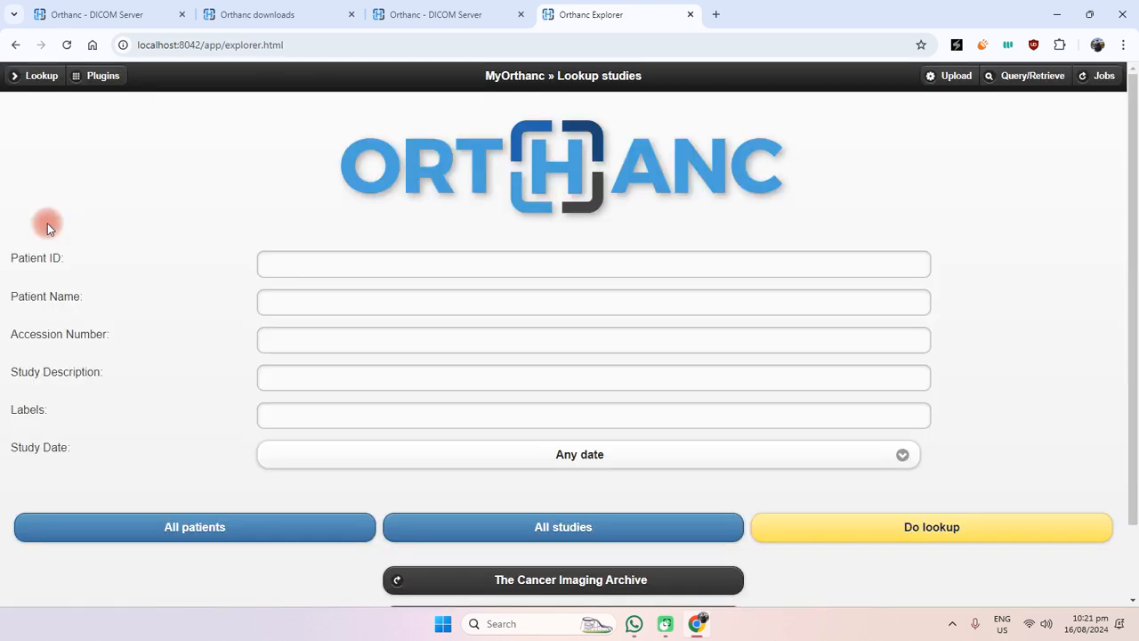
pyautogui.scroll(-1, 534, 302)
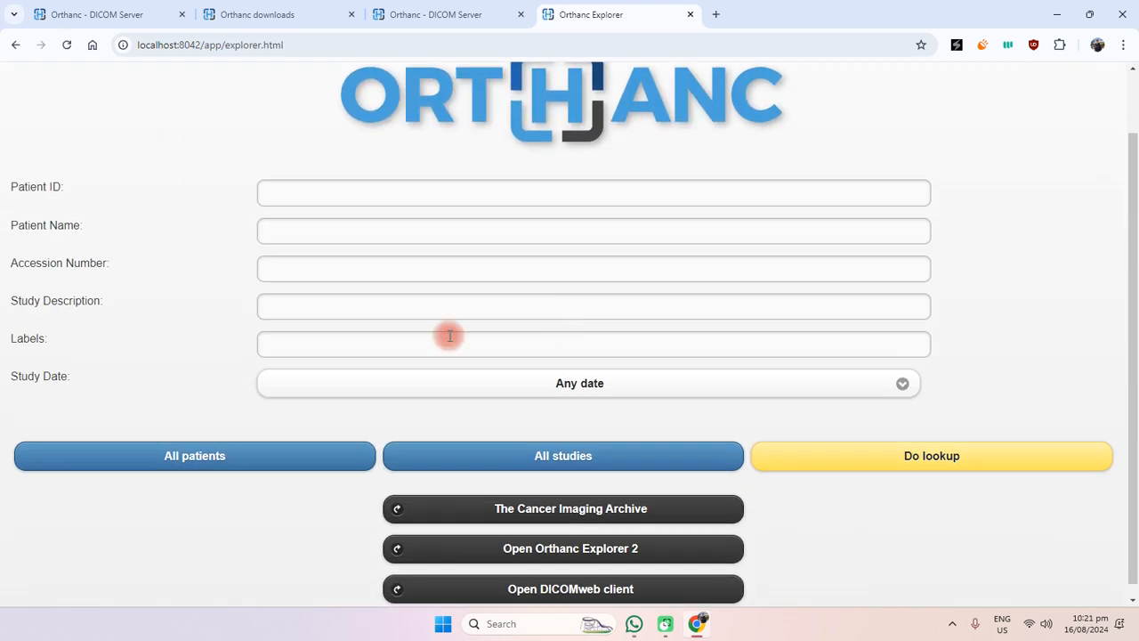
pyautogui.scroll(1, 107, 302)
pyautogui.scroll(-1, 419, 343)
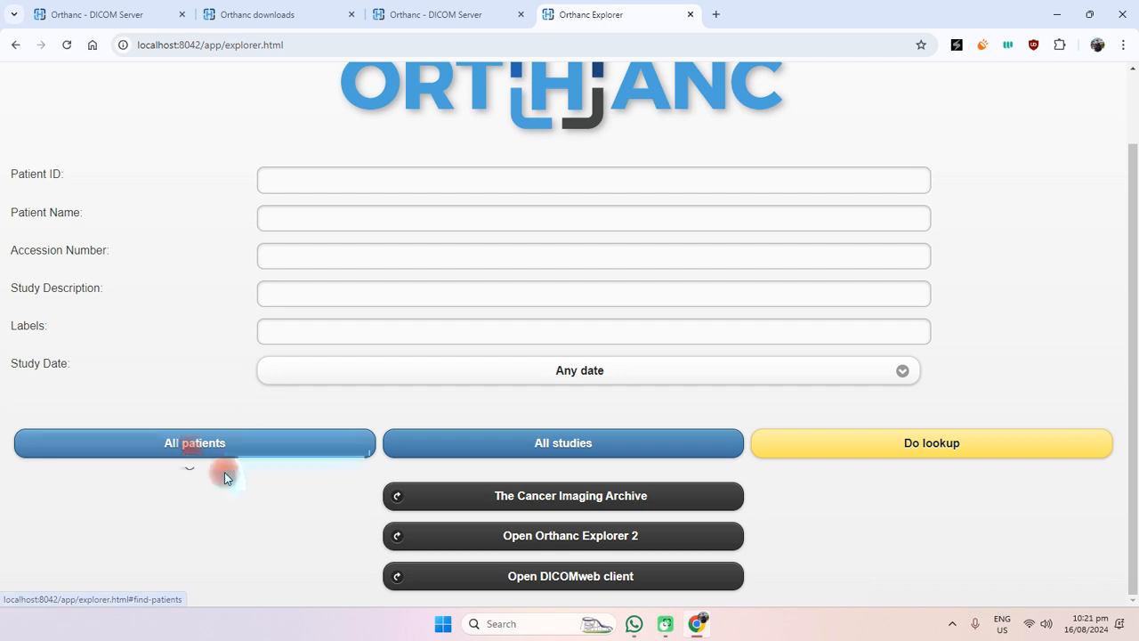
# - List all studies, open the demo patient's study to view its details, and return to the study list
pyautogui.click(594, 440)
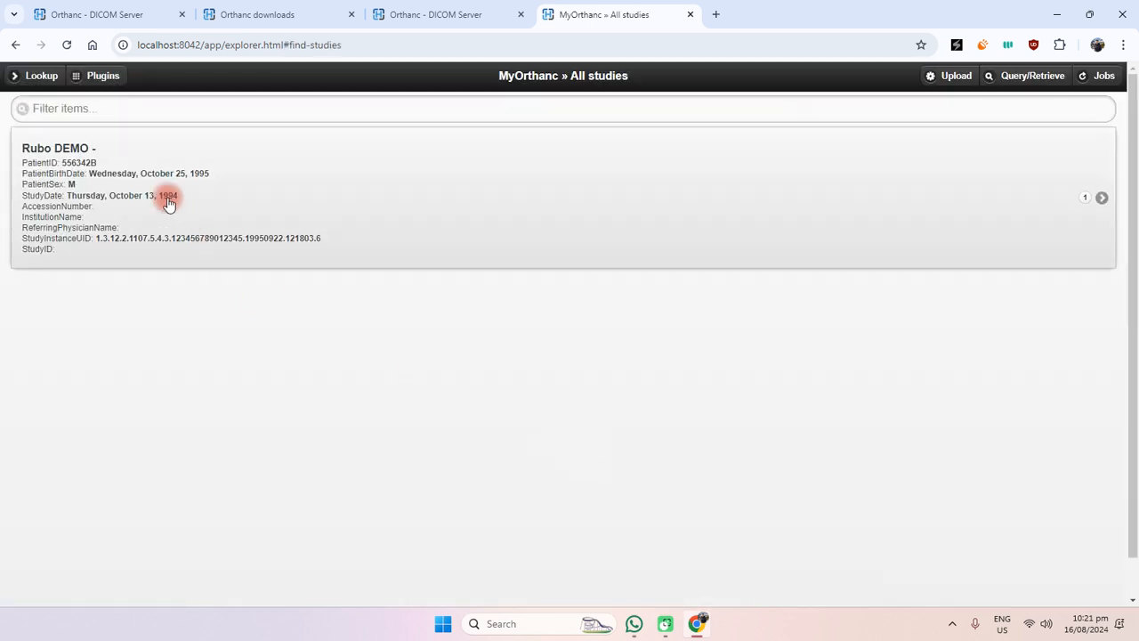
pyautogui.click(471, 203)
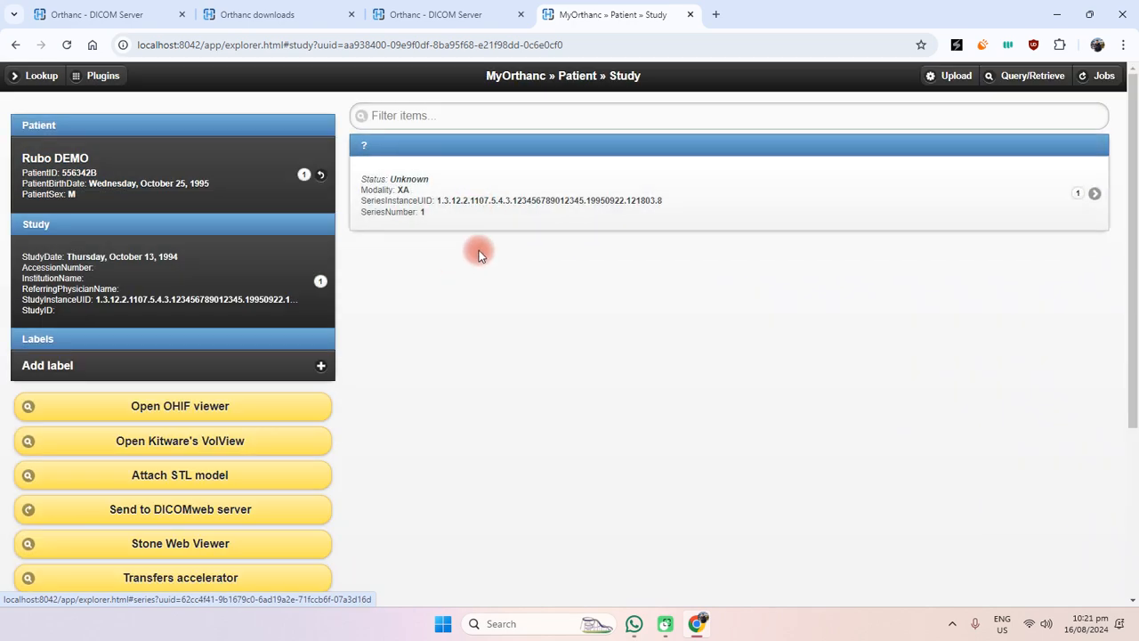
pyautogui.click(15, 45)
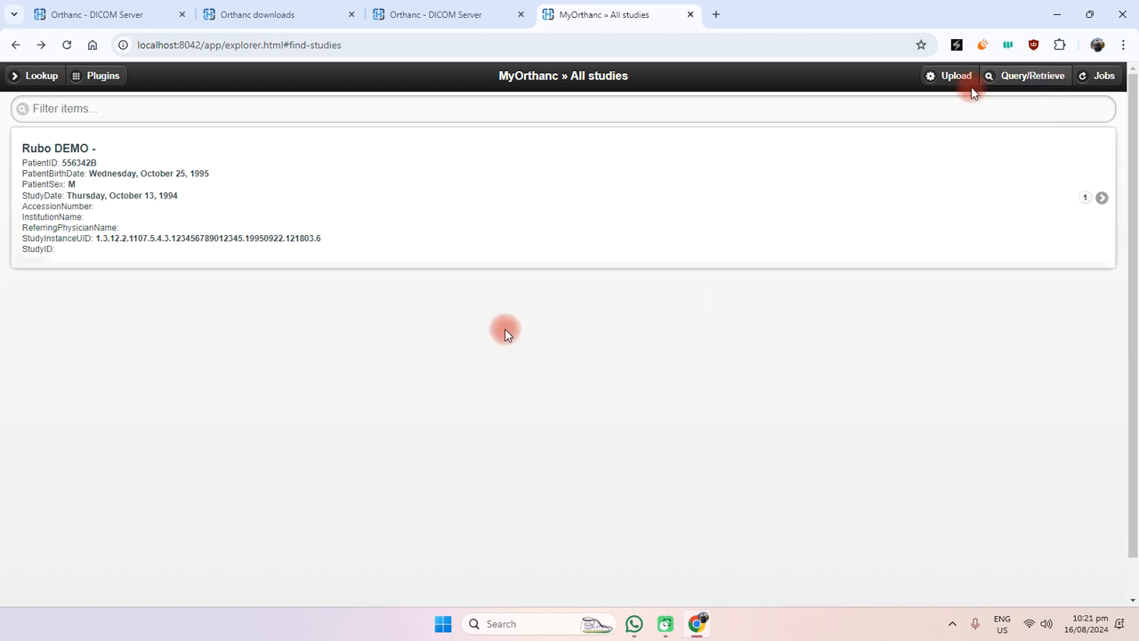
# - Go to the DICOM upload page and view its file selection dialog without choosing a file
pyautogui.click(958, 78)
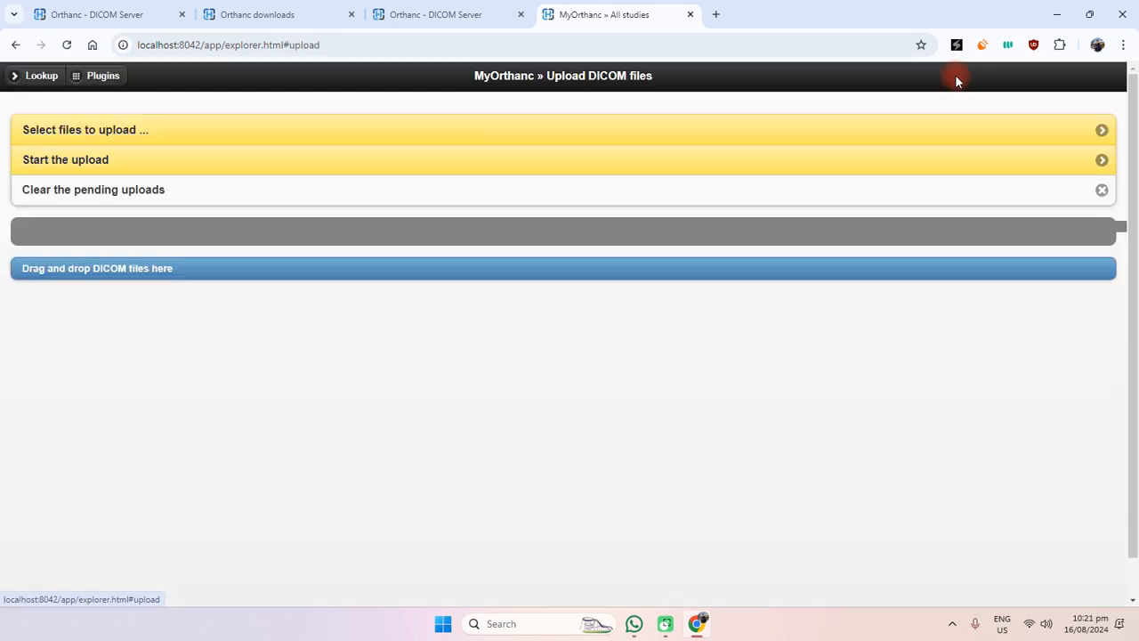
pyautogui.click(124, 134)
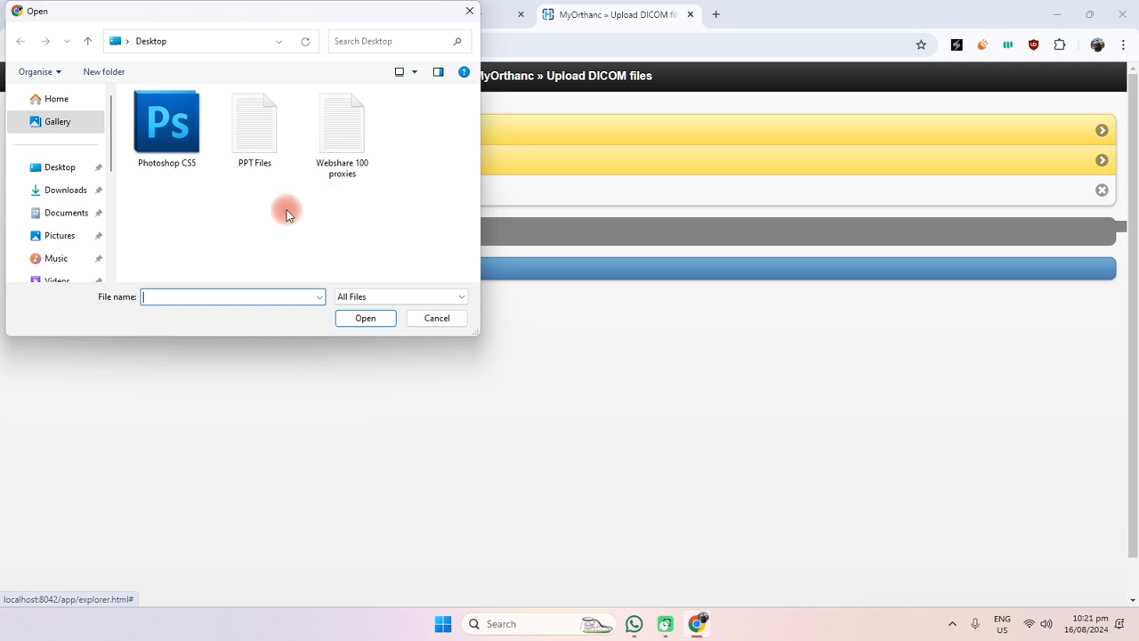
pyautogui.click(351, 320)
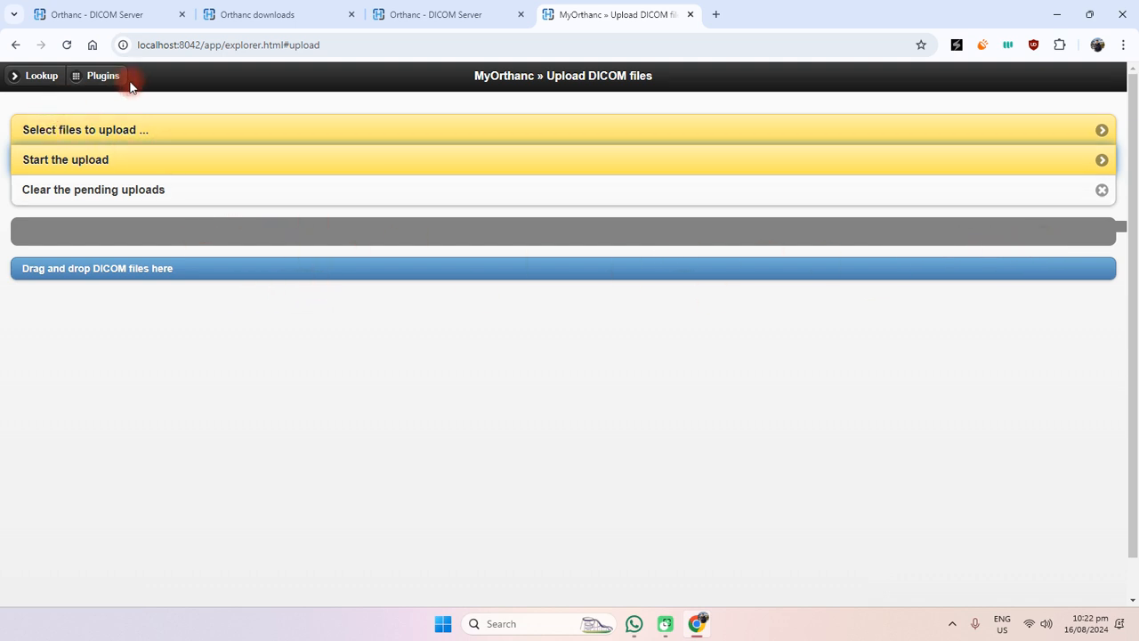
# - Open the DICOMweb client from the lookup page, examine its search form, dismiss the alert, and close its tab
pyautogui.click(33, 80)
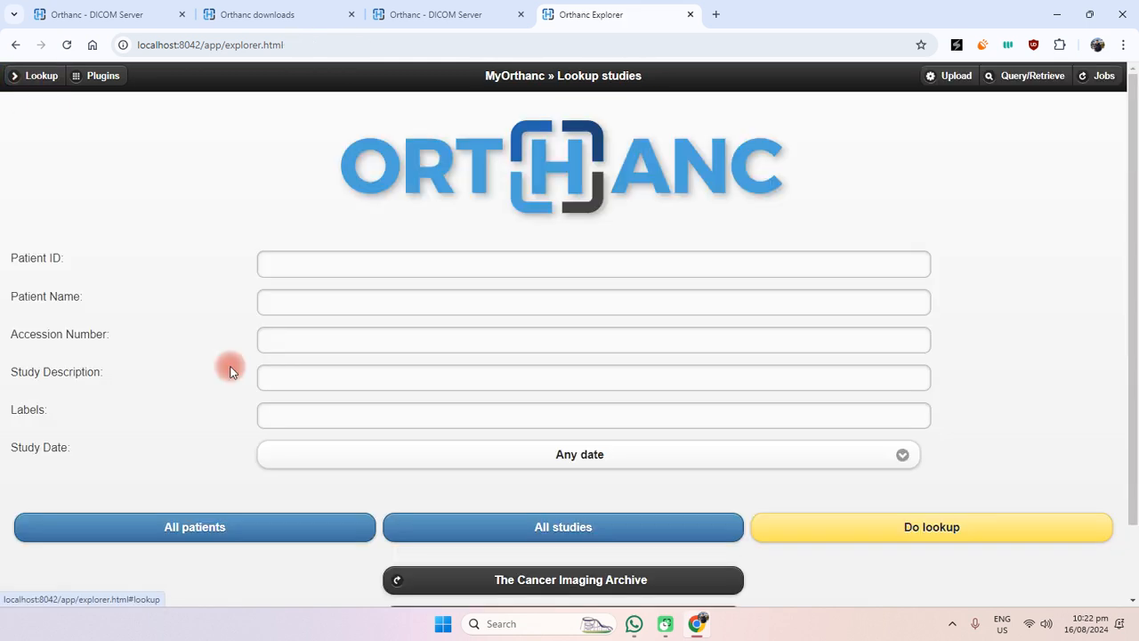
pyautogui.scroll(-1, 231, 365)
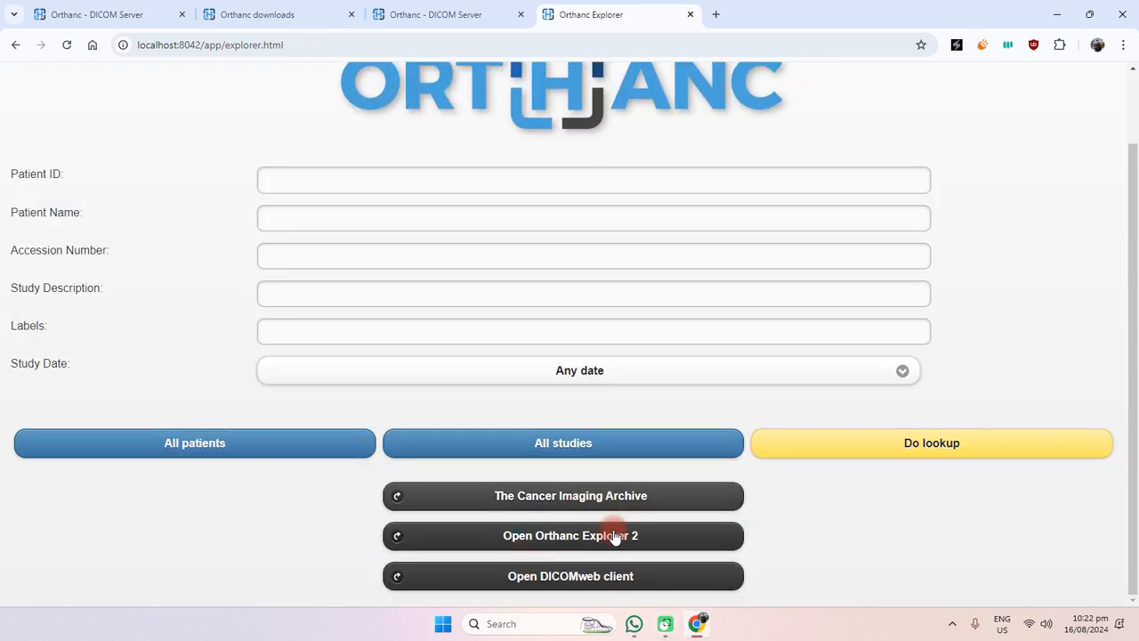
pyautogui.click(616, 576)
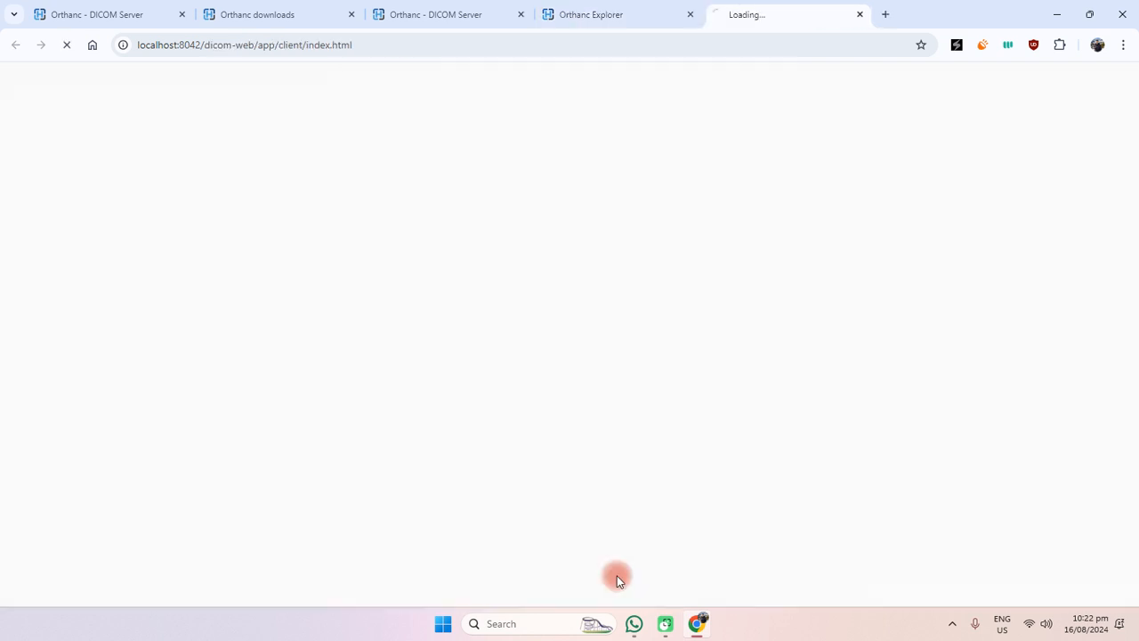
pyautogui.scroll(-2, 647, 430)
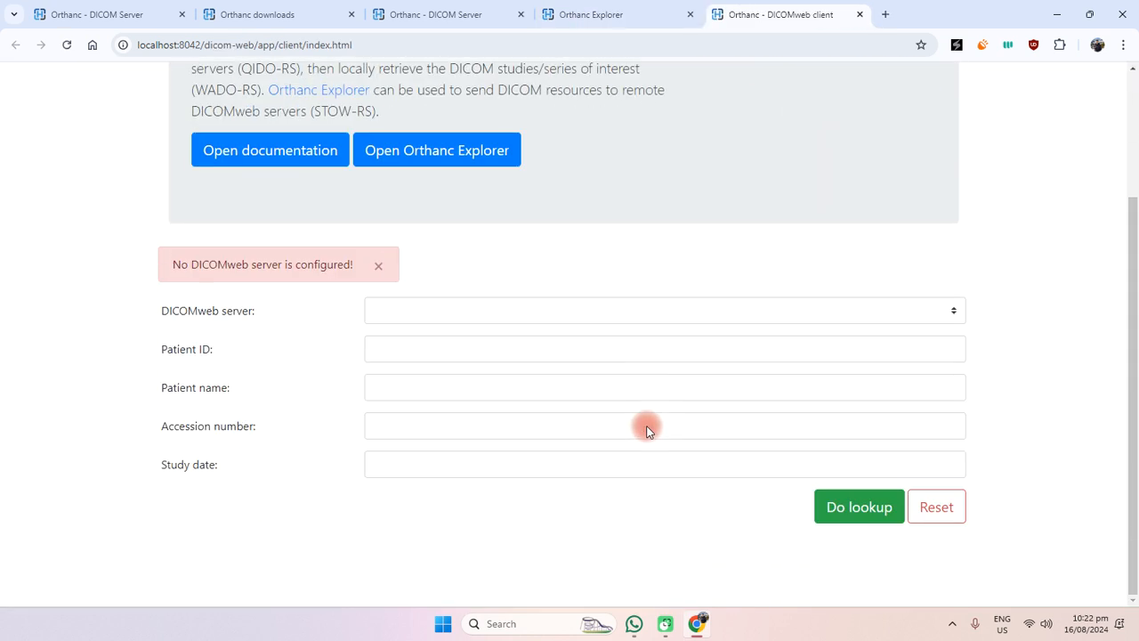
pyautogui.click(378, 265)
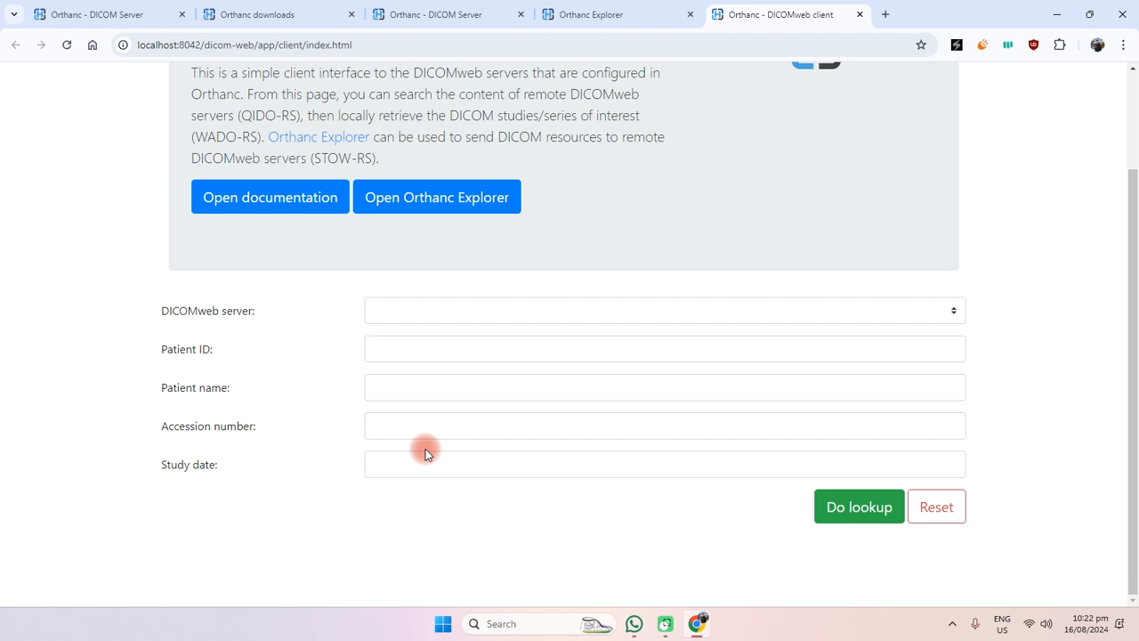
pyautogui.scroll(2, 425, 449)
pyautogui.click(587, 15)
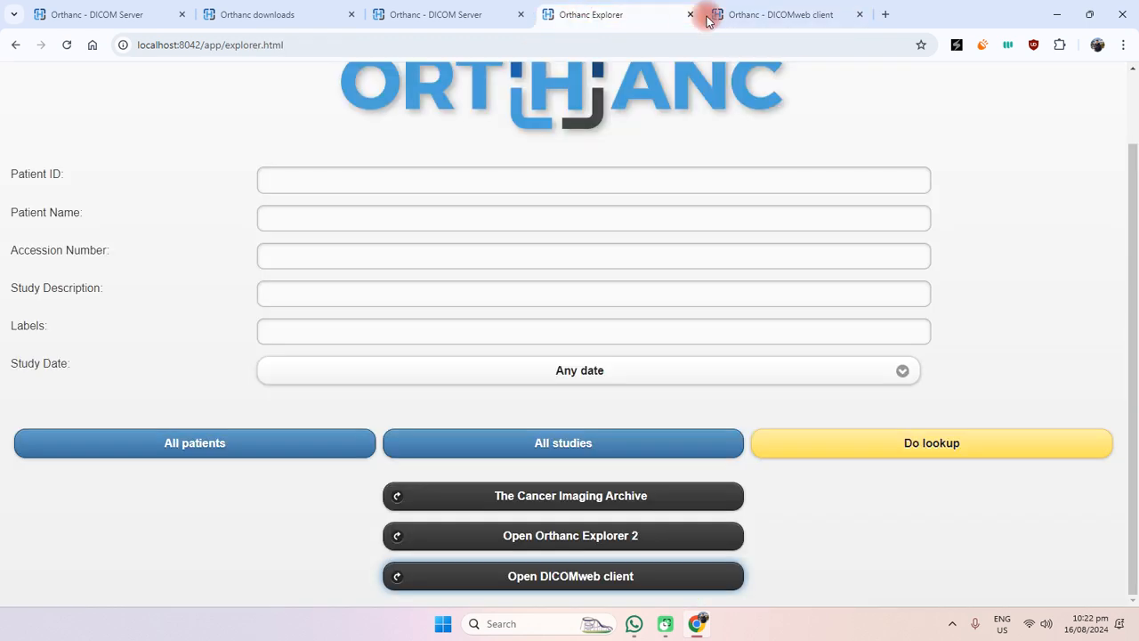
pyautogui.middleClick(757, 16)
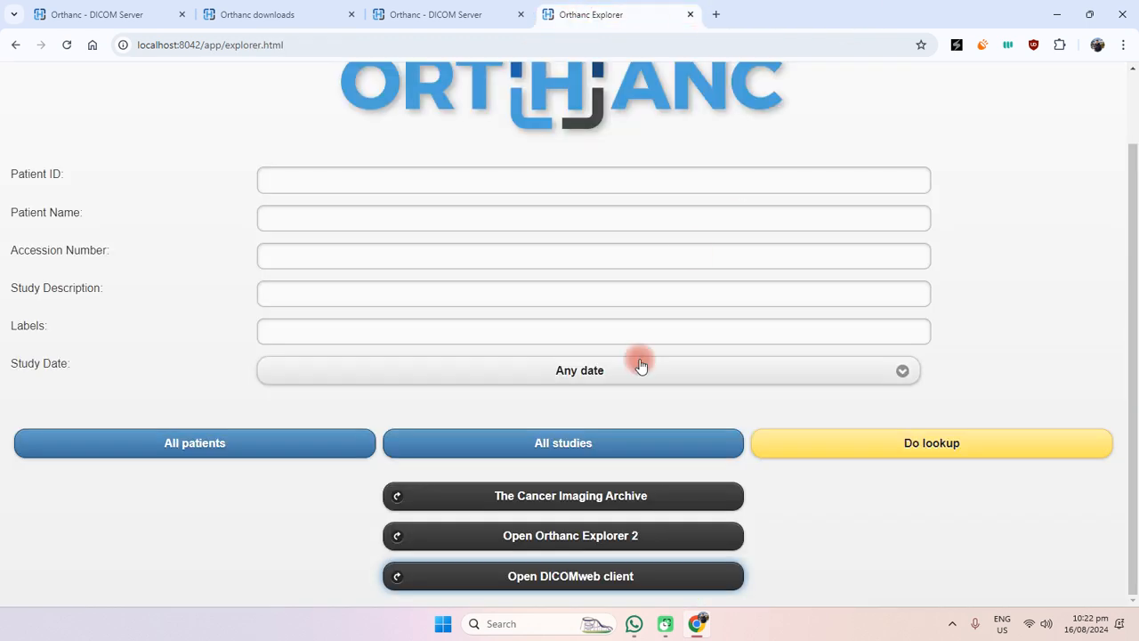
# - Open Orthanc Explorer 2 in its own tab from the lookup page, then return to the legacy lookup page
pyautogui.click(571, 536)
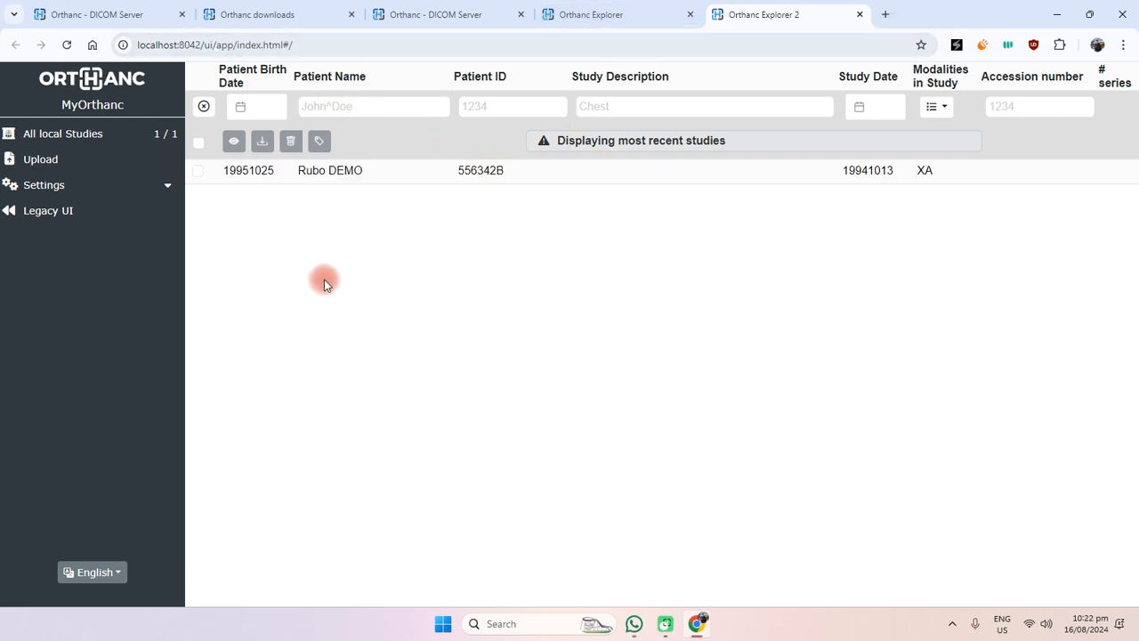
pyautogui.click(644, 7)
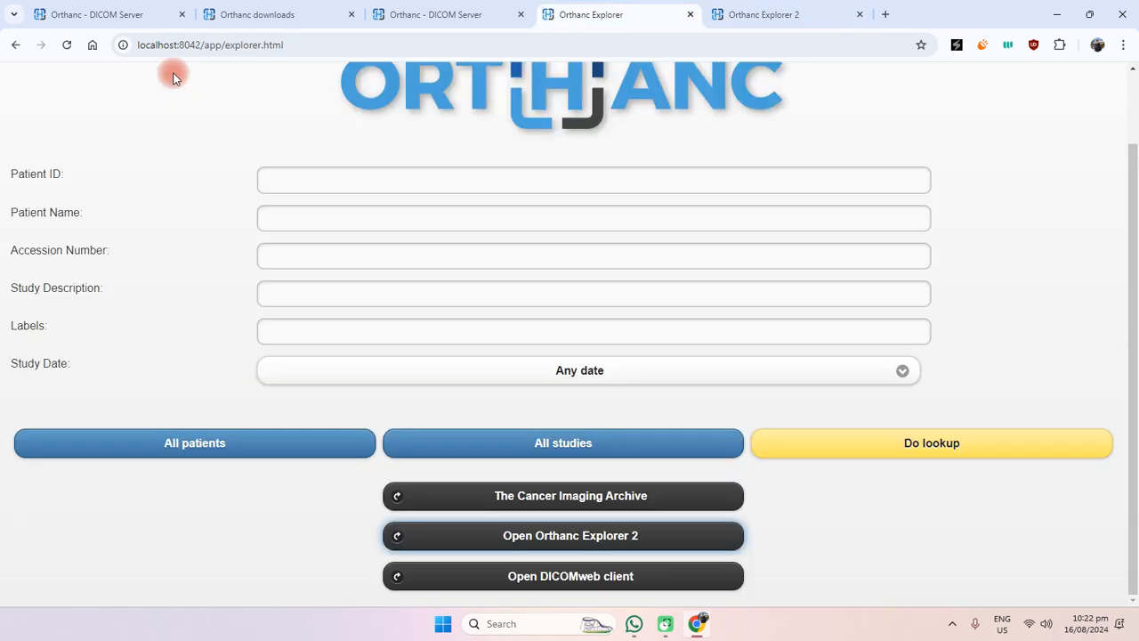
pyautogui.scroll(1, 297, 130)
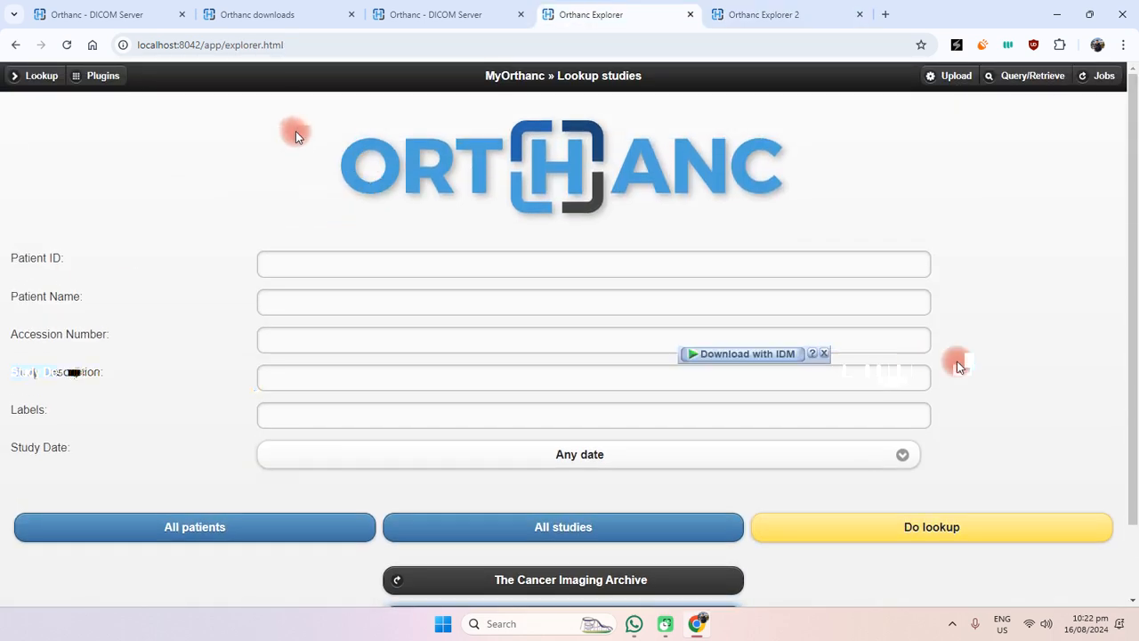
pyautogui.scroll(-1, 457, 509)
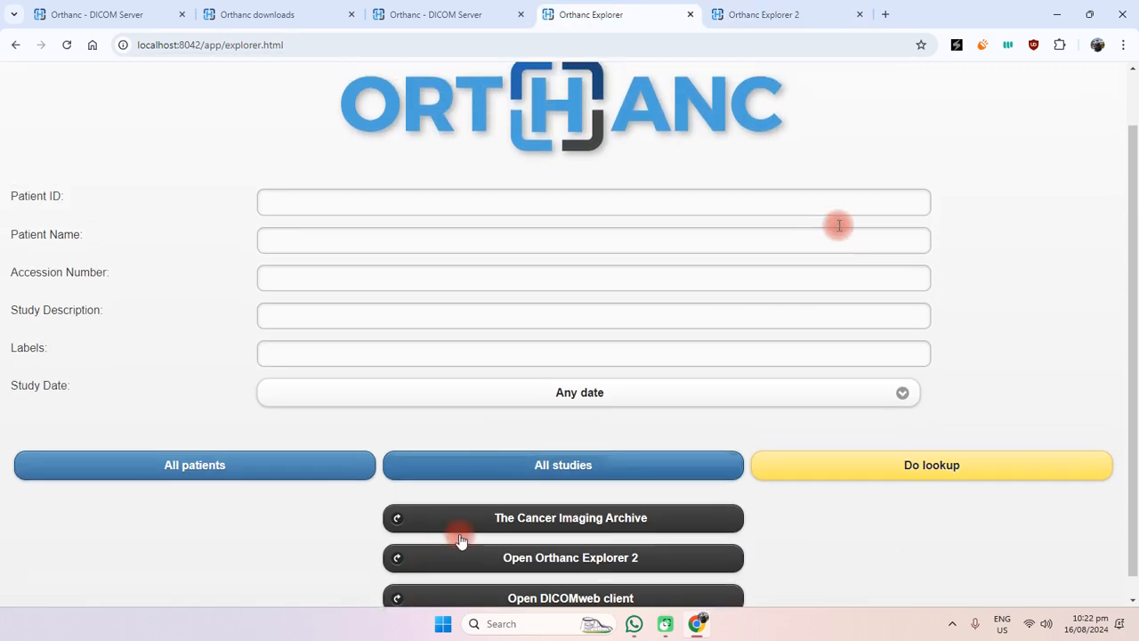
# - View the local studies list in Orthanc Explorer 2 and return to the legacy lookup page
pyautogui.scroll(1, 461, 534)
pyautogui.click(792, 12)
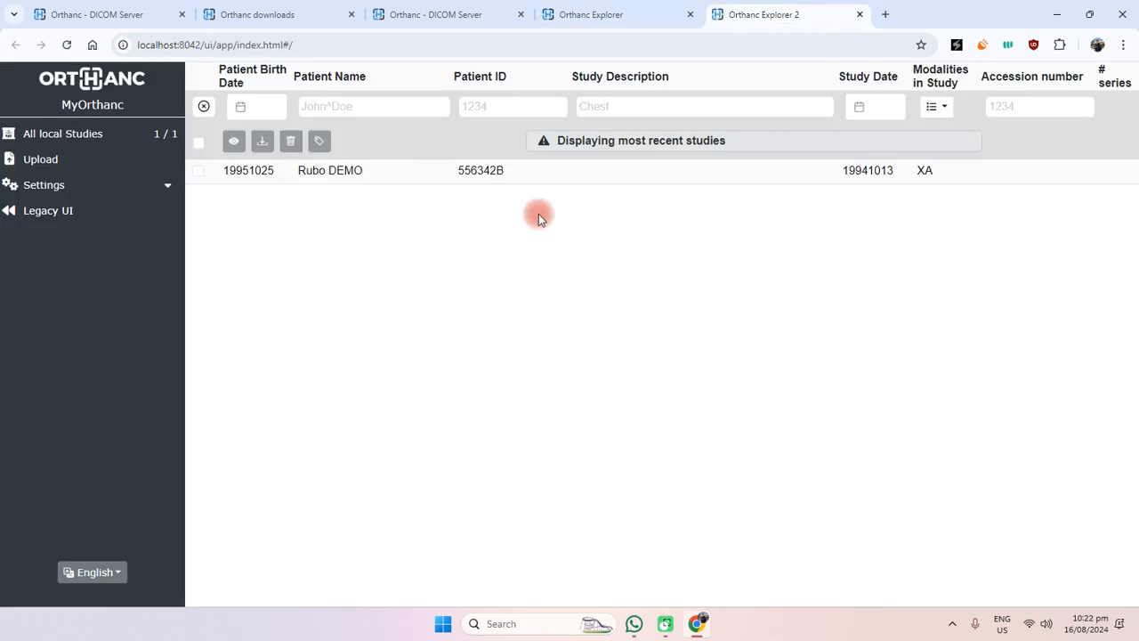
pyautogui.click(574, 13)
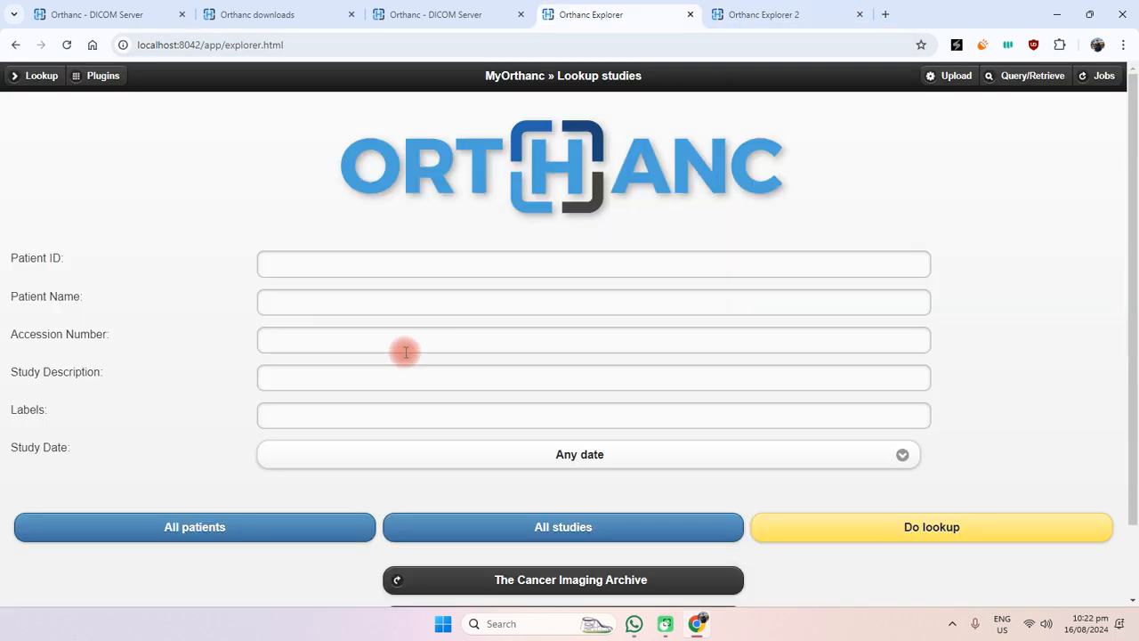
# - Visit the DICOM upload page, view its file selection dialog without choosing a file, and return to the lookup page
pyautogui.click(945, 76)
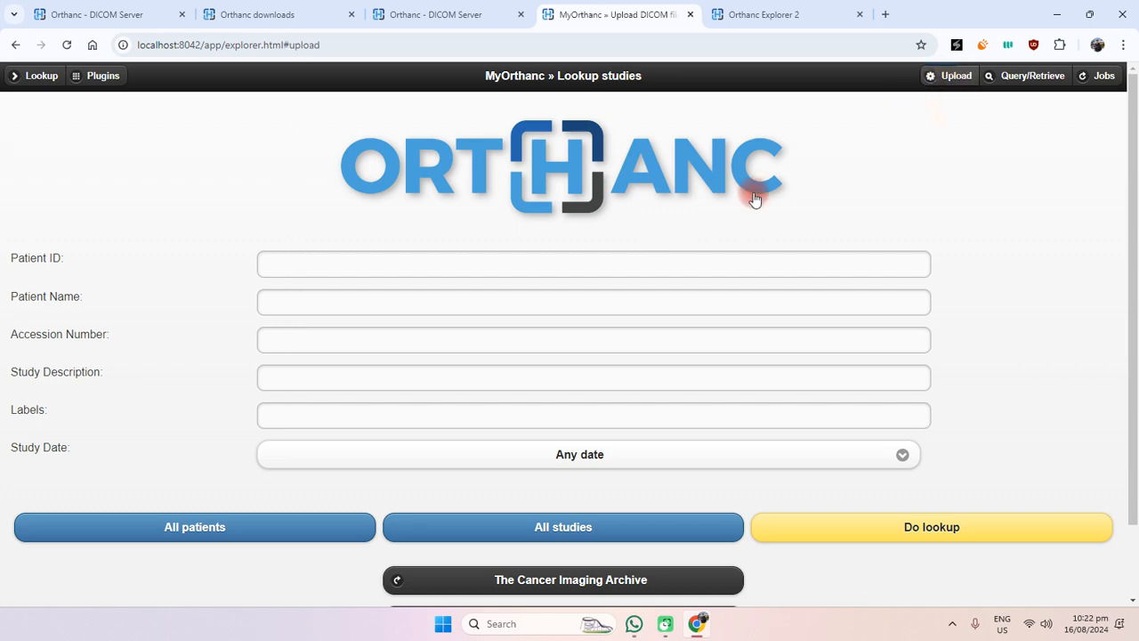
pyautogui.click(129, 132)
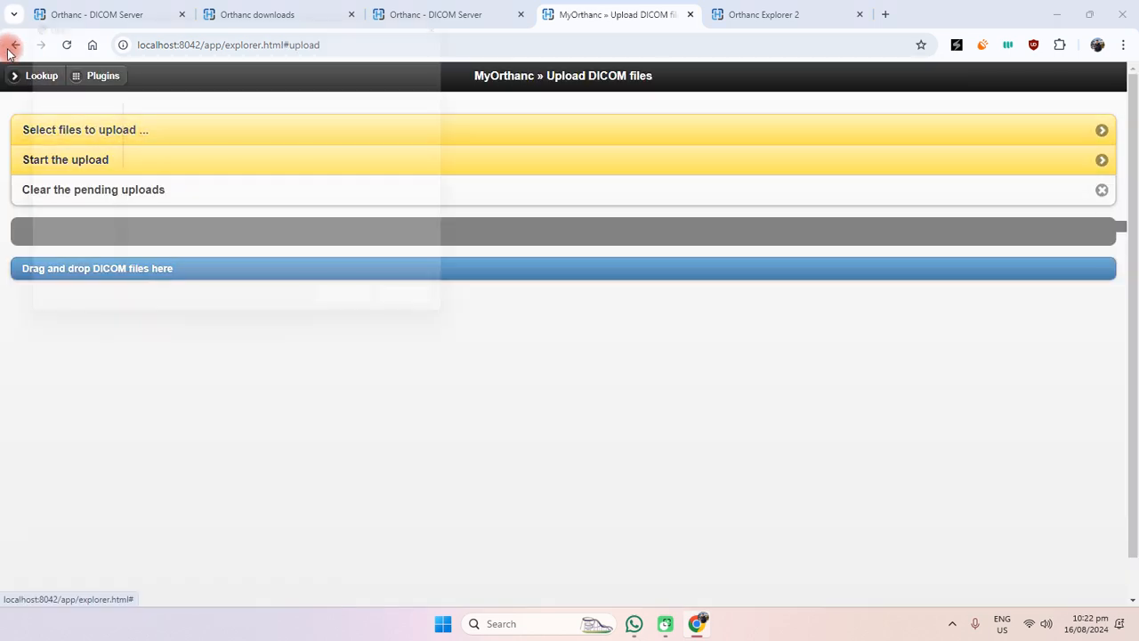
pyautogui.click(436, 318)
pyautogui.click(14, 45)
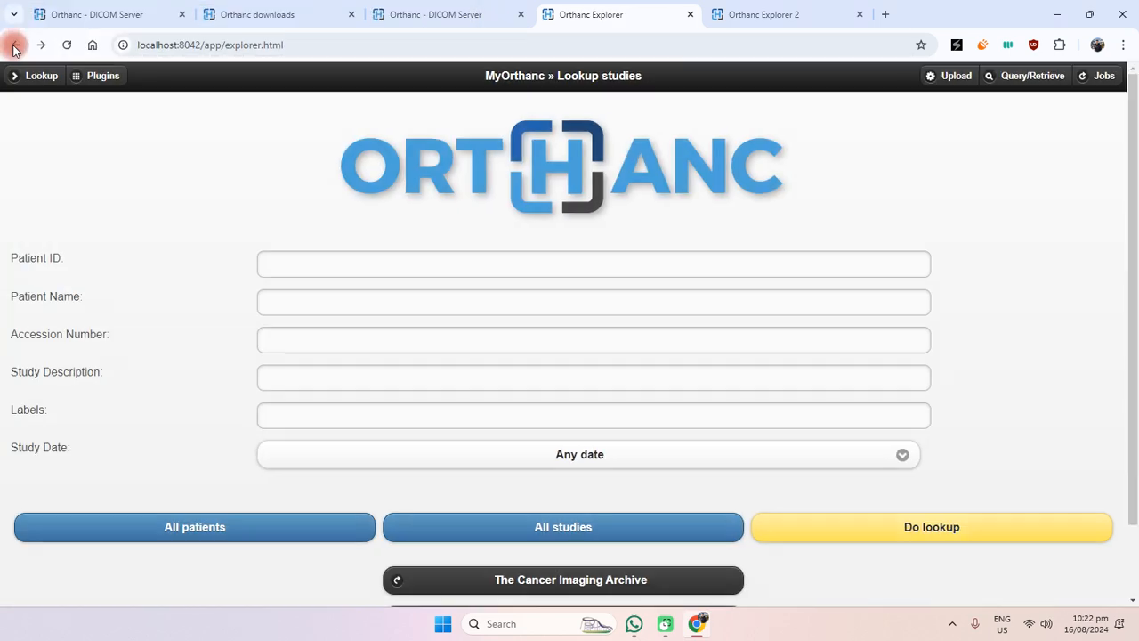
# - List all studies and open the demo patient's study details
pyautogui.scroll(-1, 153, 302)
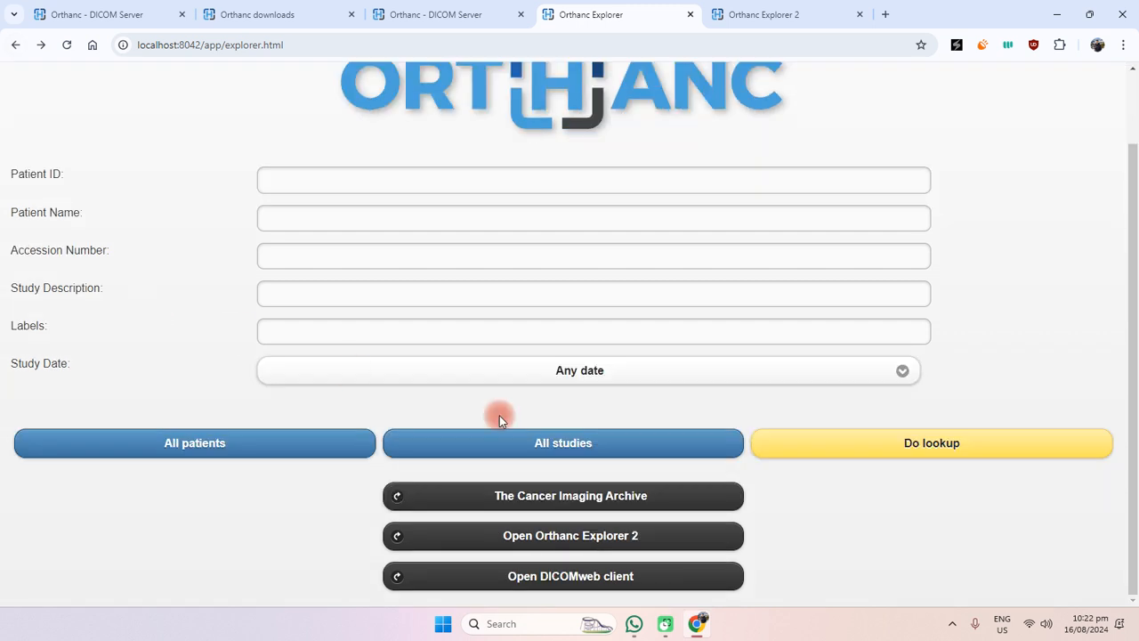
pyautogui.click(546, 442)
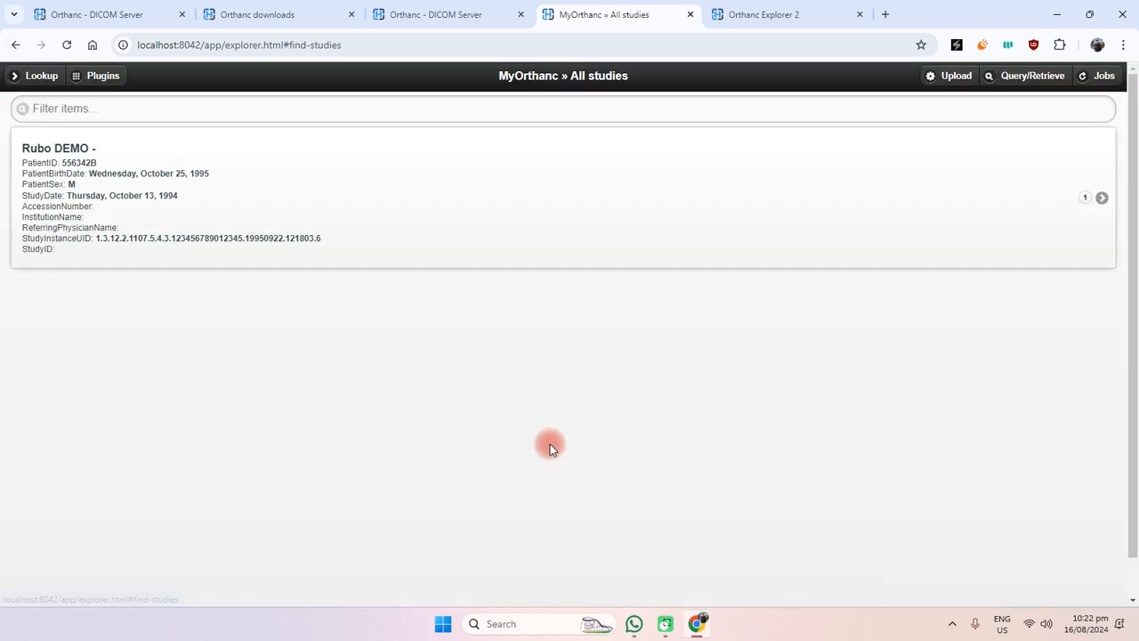
pyautogui.scroll(-1, 142, 345)
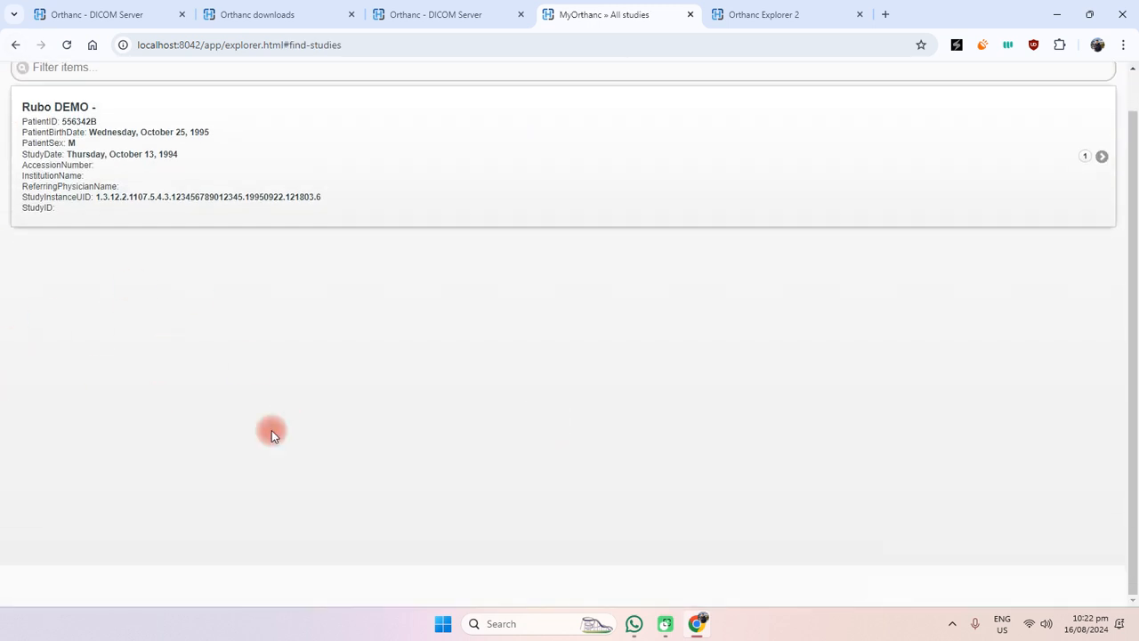
pyautogui.scroll(1, 98, 486)
pyautogui.click(244, 194)
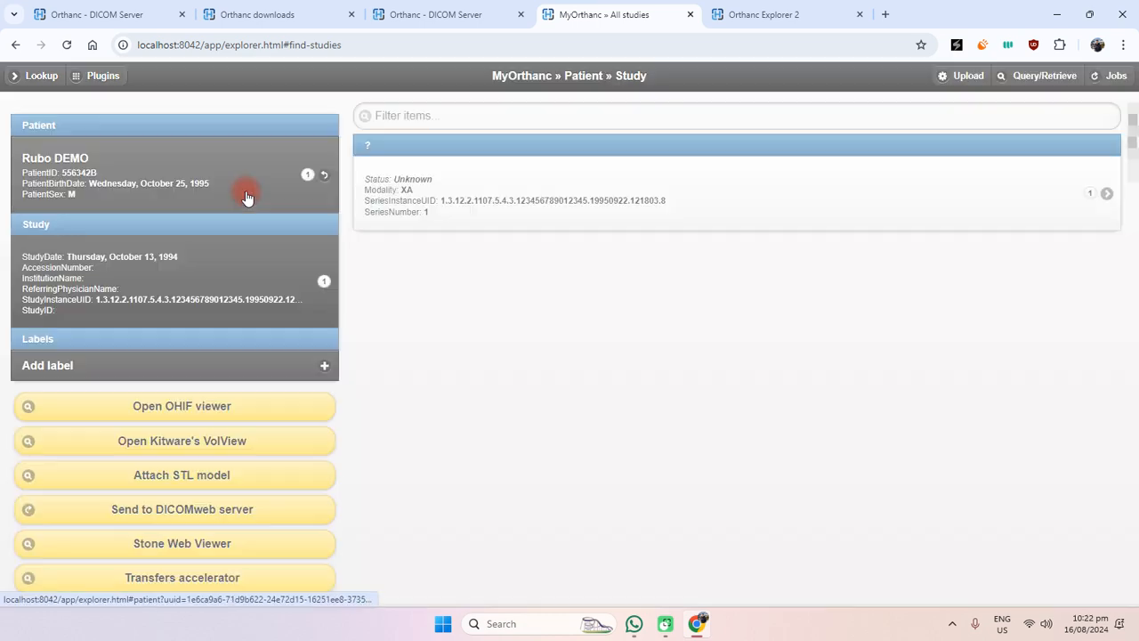
# - Open the demo study in the OHIF Basic viewer and dismiss the investigational-use notice
pyautogui.scroll(-1, 53, 331)
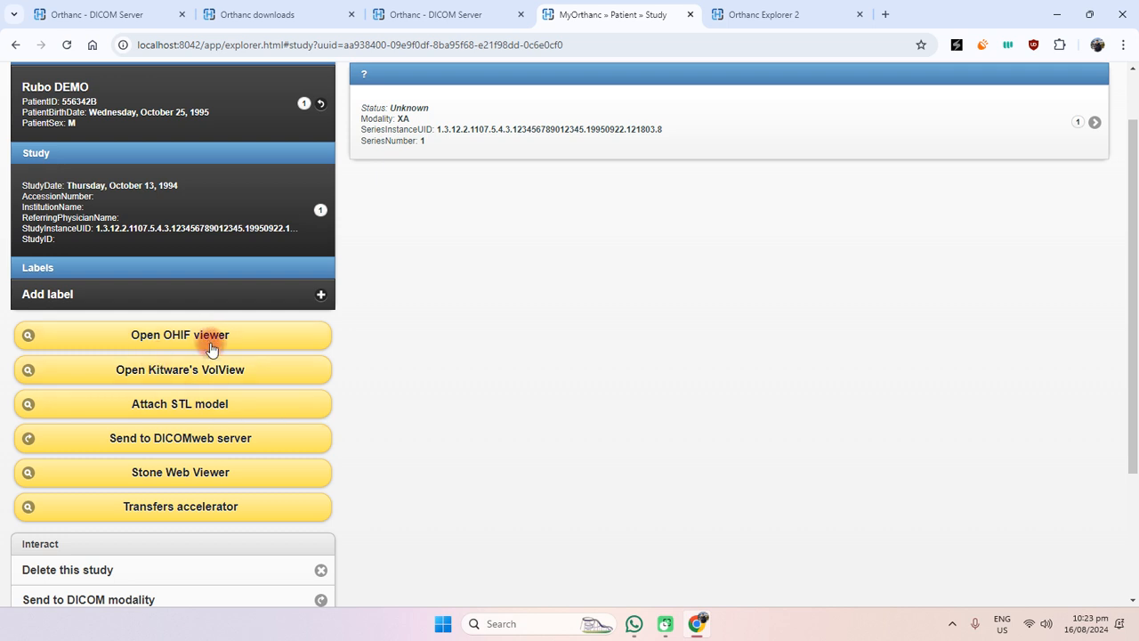
pyautogui.click(271, 335)
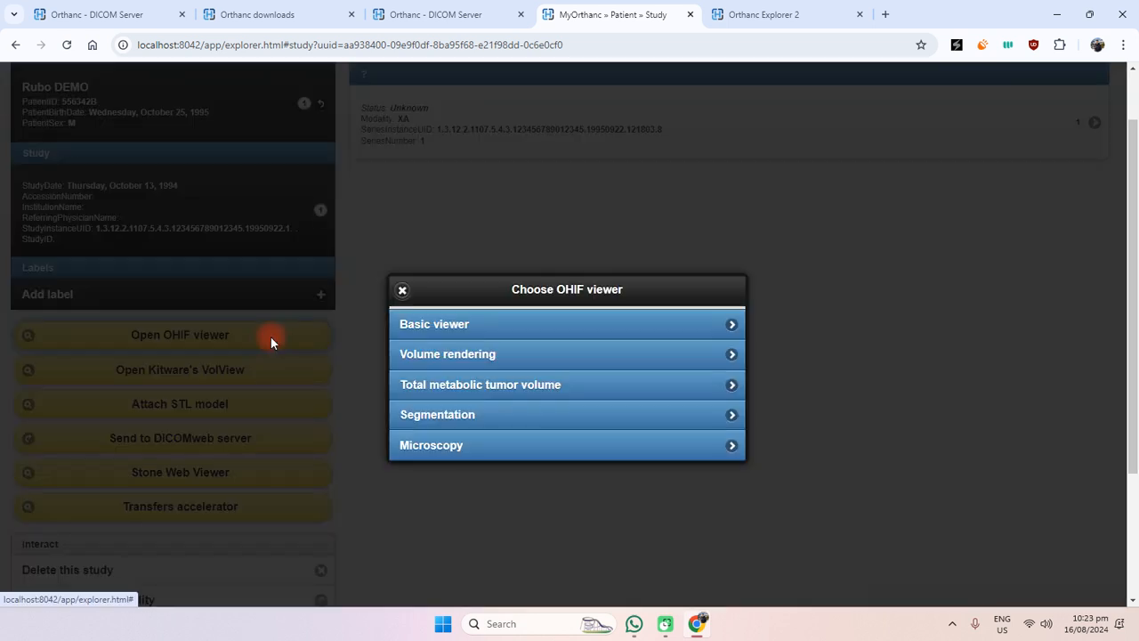
pyautogui.click(520, 329)
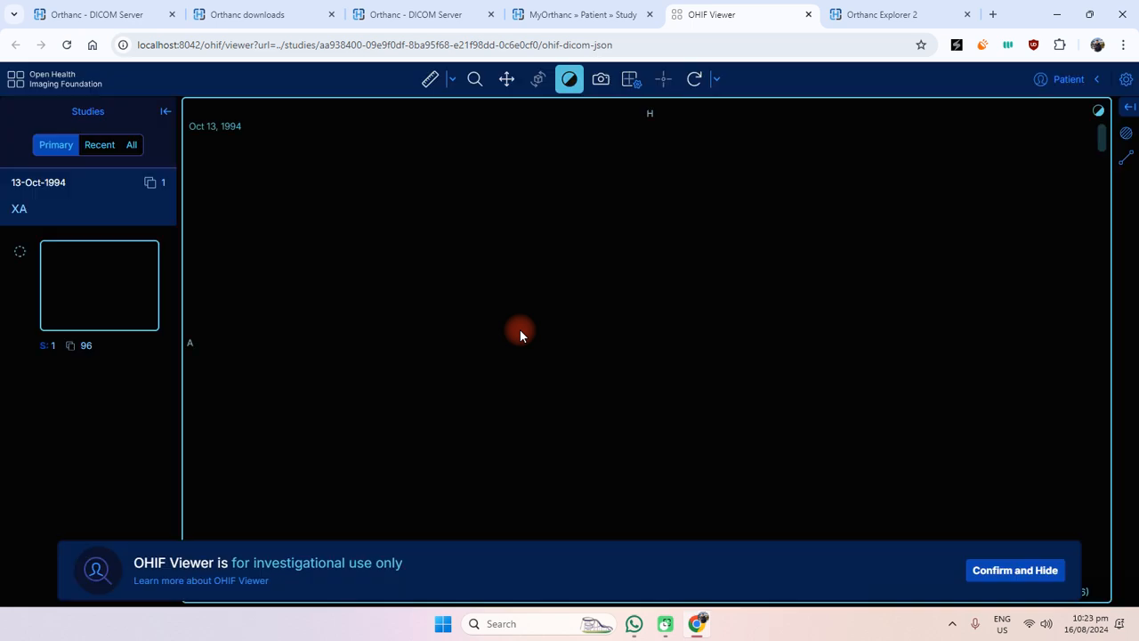
pyautogui.click(1037, 580)
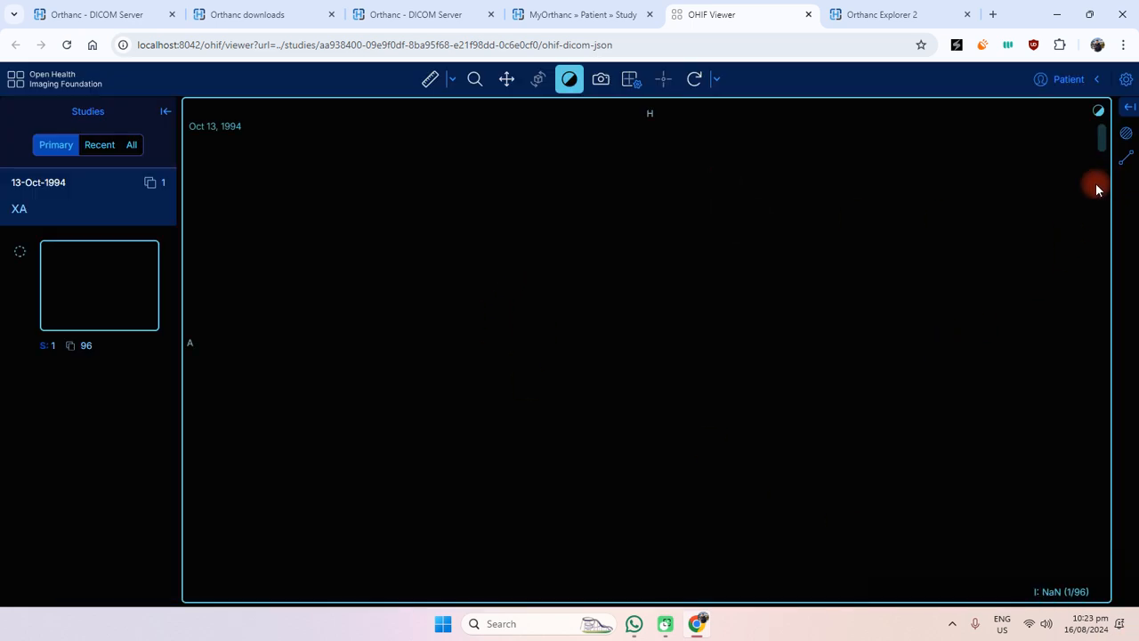
# - Browse through the image stack in the OHIF viewer and return to the study page
pyautogui.moveTo(1104, 139); pyautogui.dragTo(1092, 174)
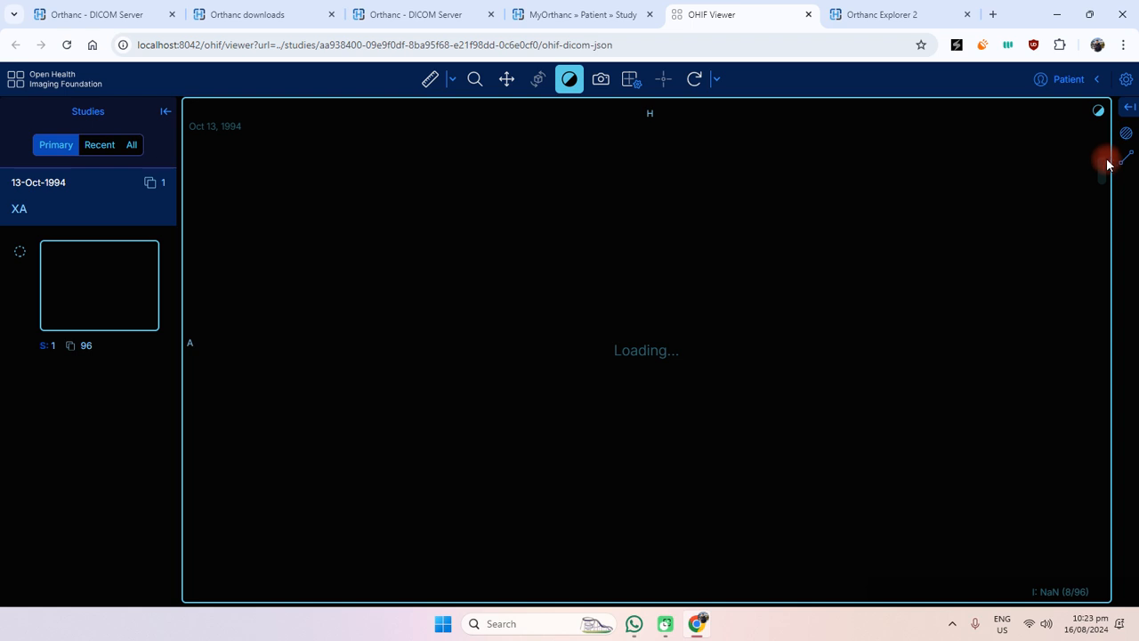
pyautogui.moveTo(1104, 174); pyautogui.dragTo(1061, 61)
pyautogui.click(542, 18)
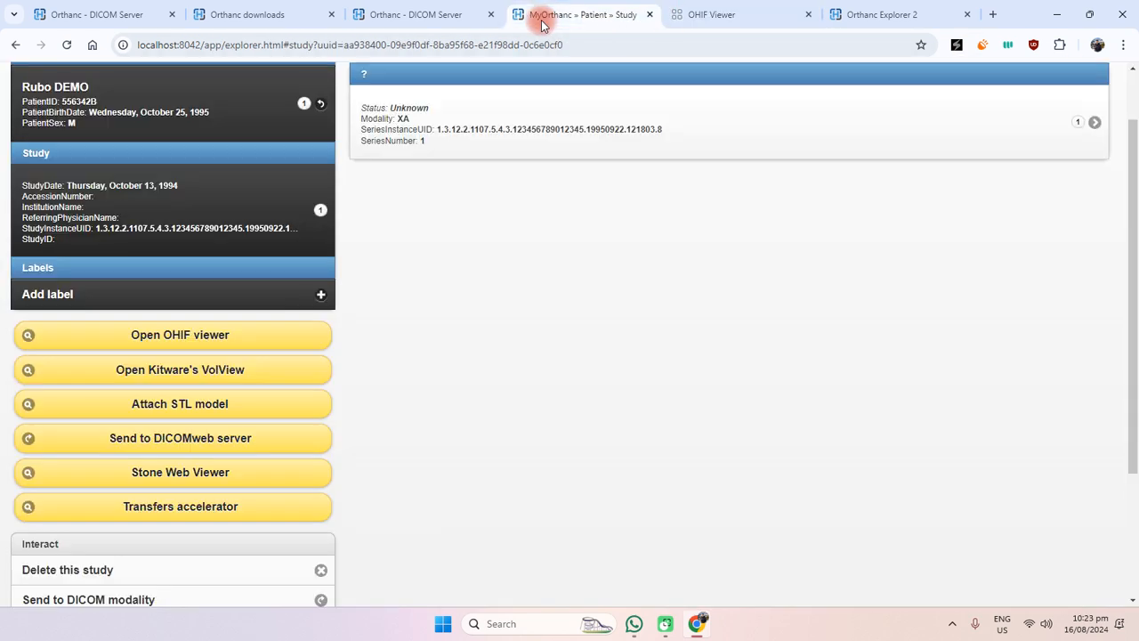
# - Close the OHIF Viewer and Orthanc Explorer 2 tabs, and open the study in Kitware's VolView
pyautogui.click(807, 16)
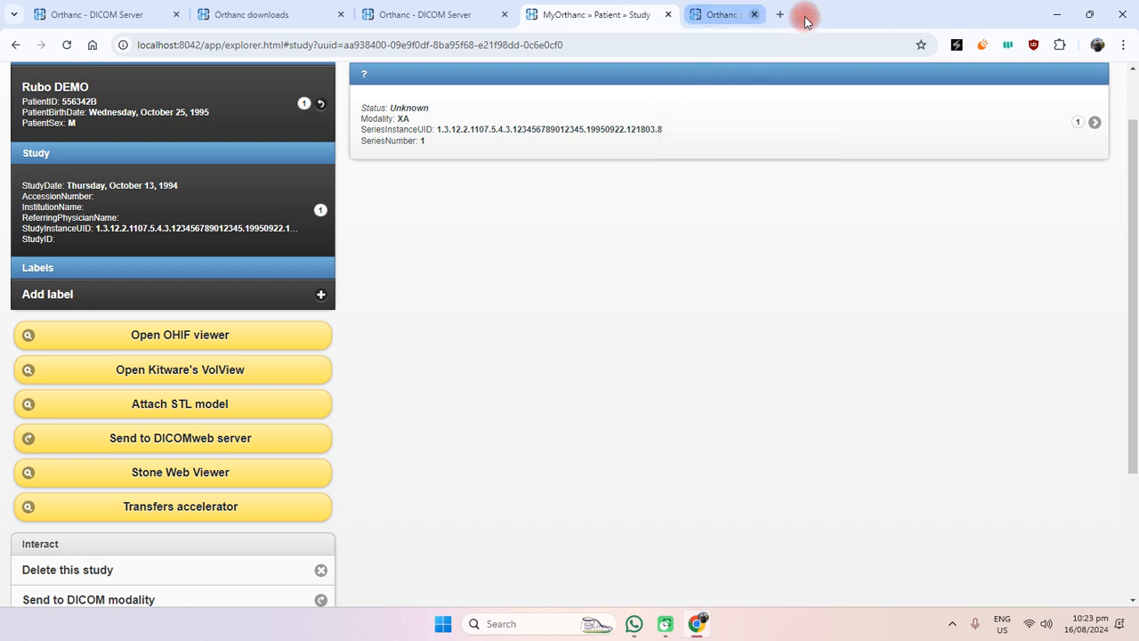
pyautogui.click(806, 16)
pyautogui.click(232, 373)
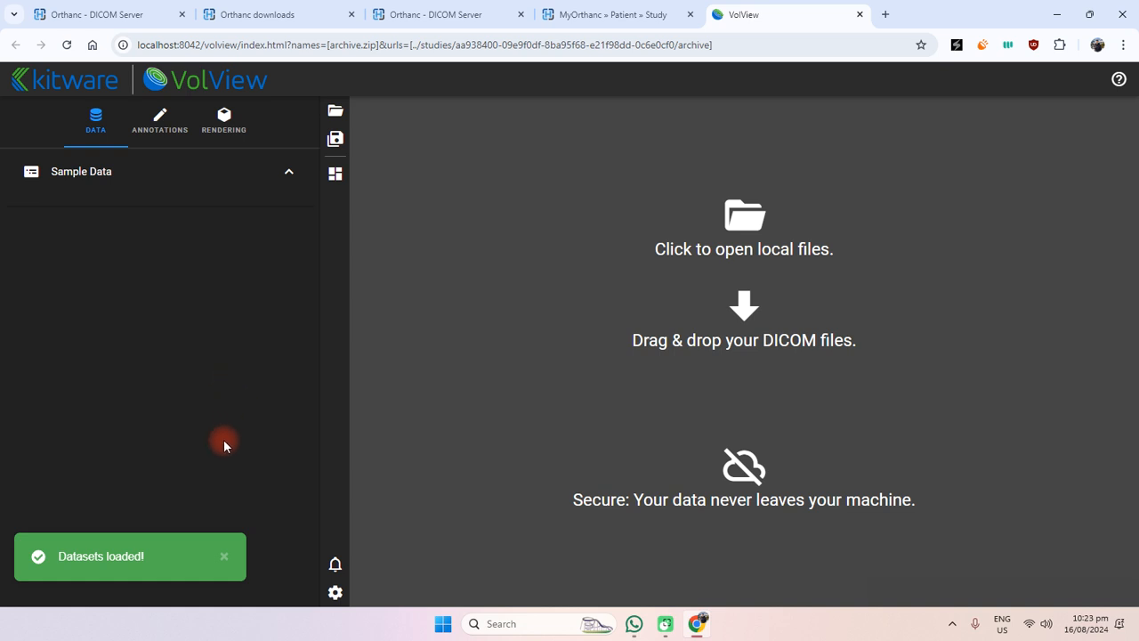
pyautogui.moveTo(104, 549); pyautogui.dragTo(176, 550)
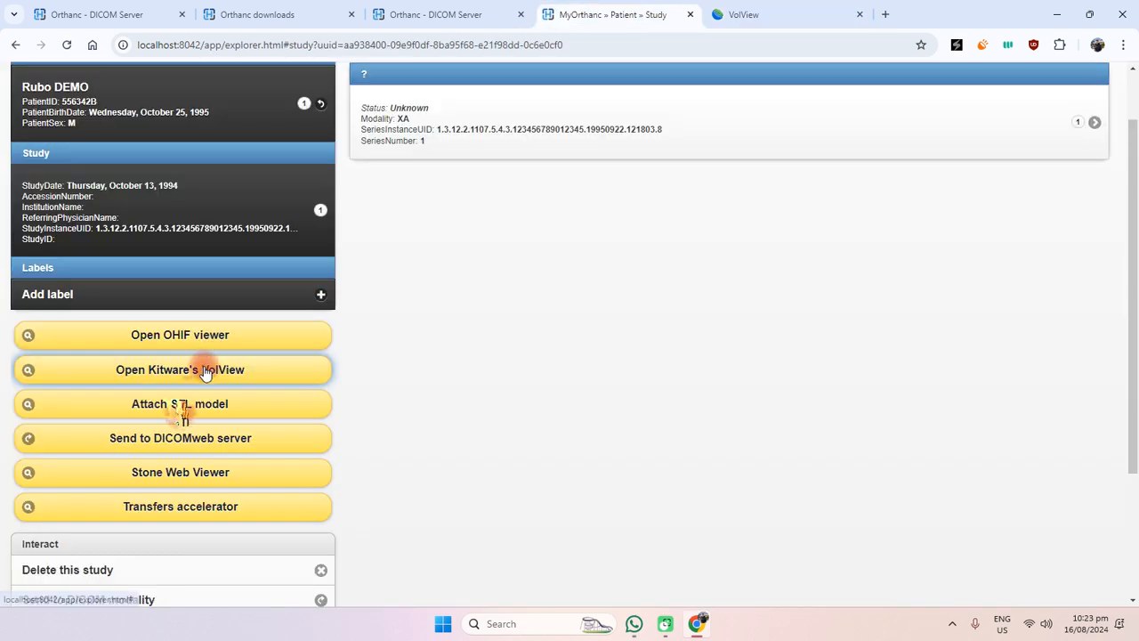
# - View the Attach STL model dialog and its file chooser, and dismiss both without choosing a file
pyautogui.click(129, 410)
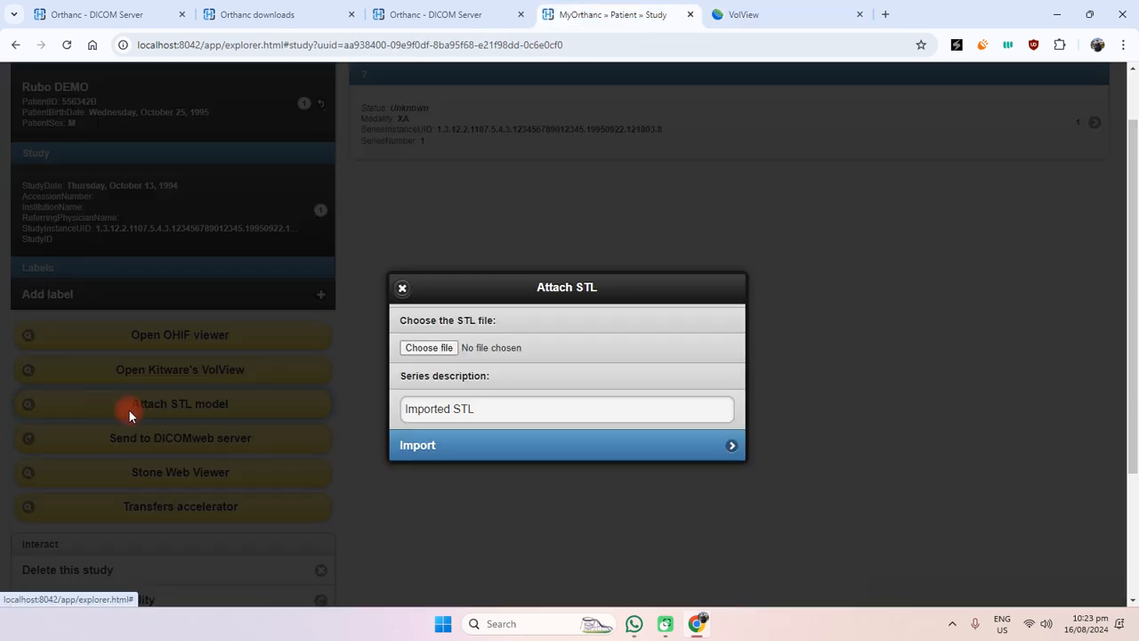
pyautogui.click(440, 348)
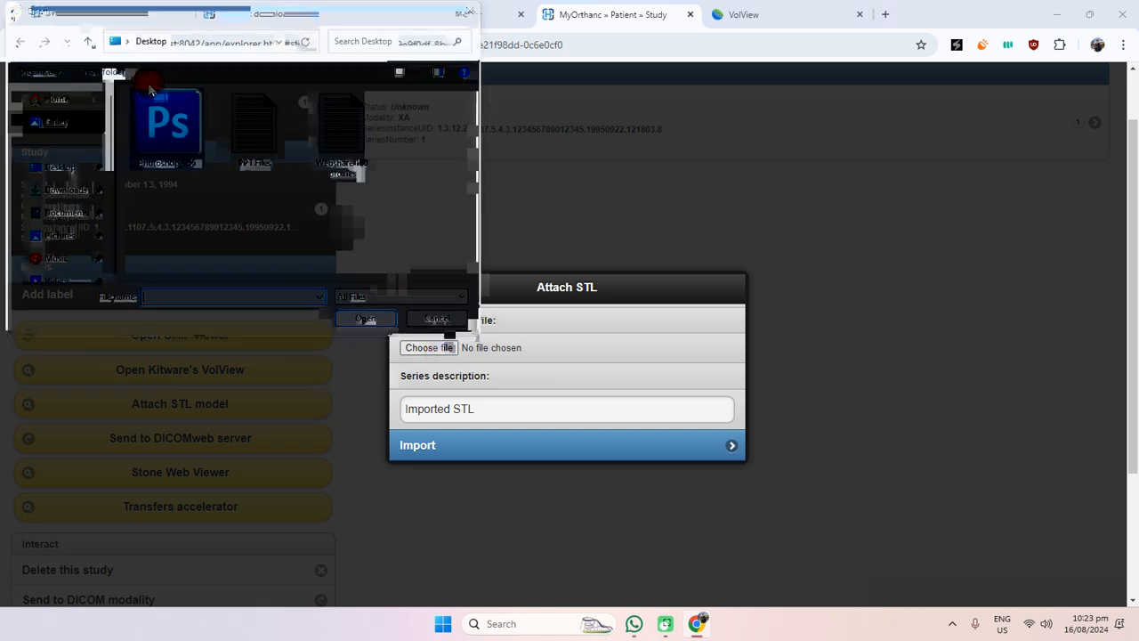
pyautogui.click(445, 313)
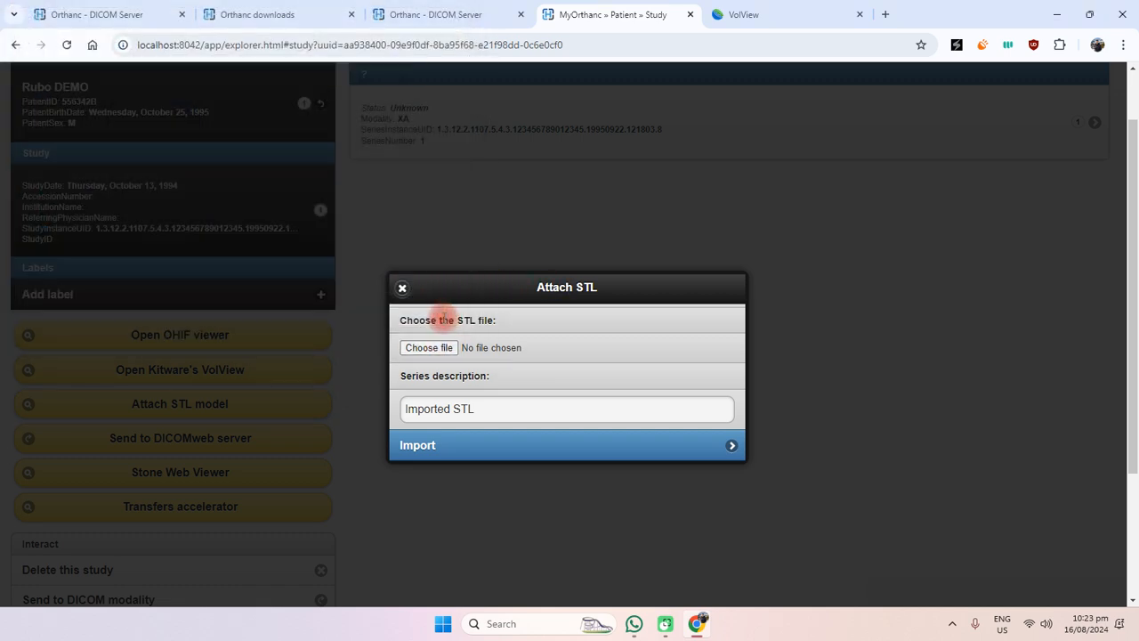
pyautogui.click(816, 419)
# - Open the study in Stone Web Viewer and close its startup information box
pyautogui.scroll(-3, 236, 495)
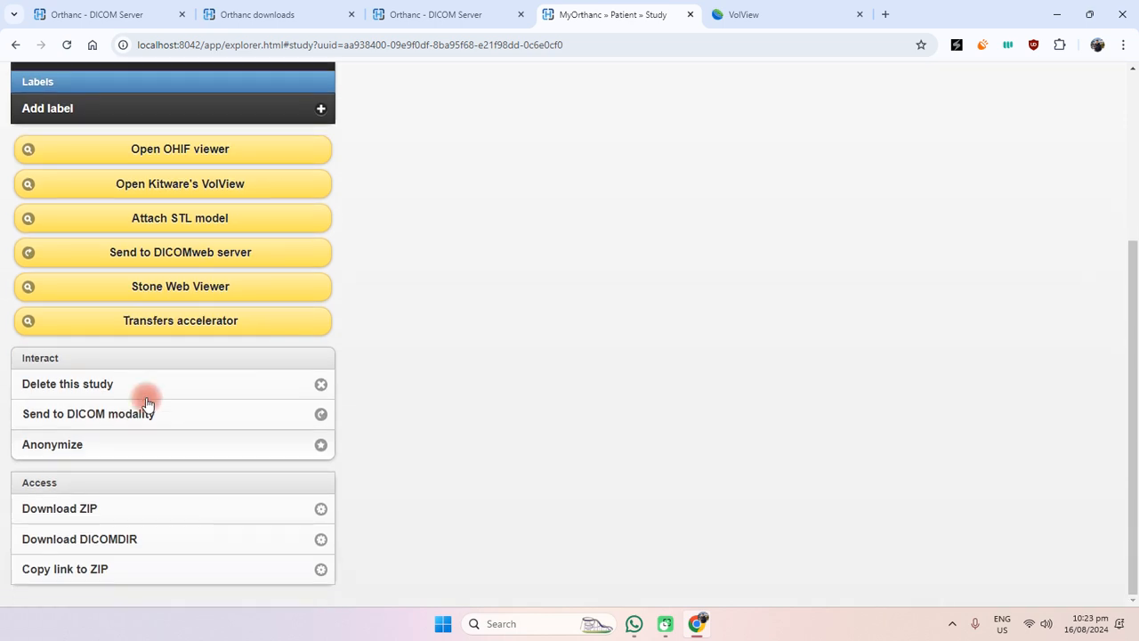
pyautogui.click(145, 289)
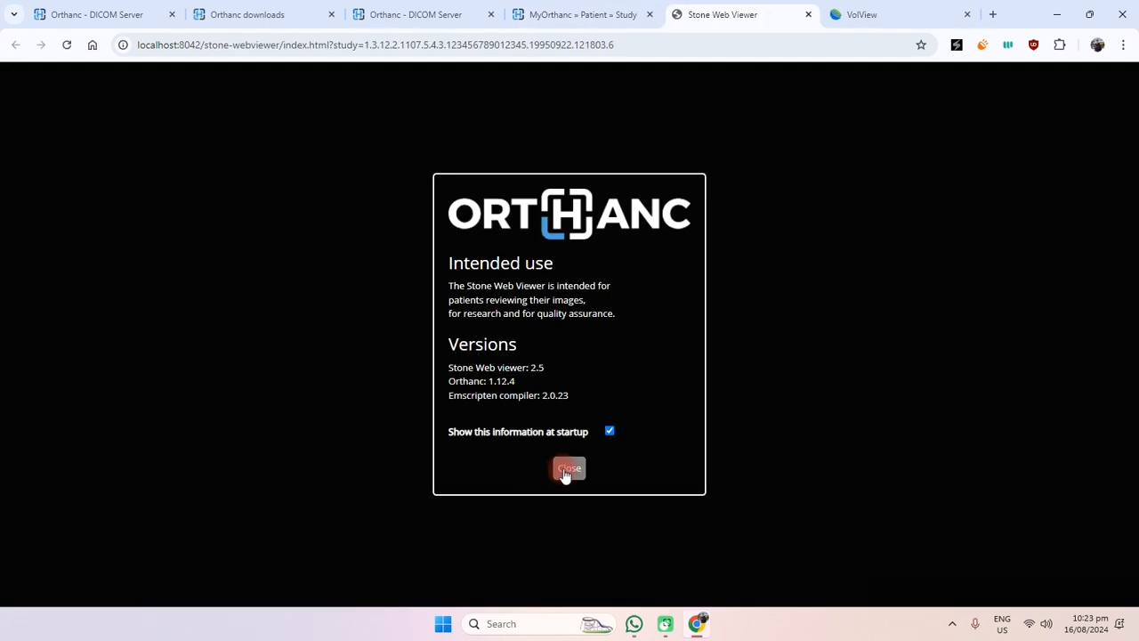
pyautogui.click(568, 468)
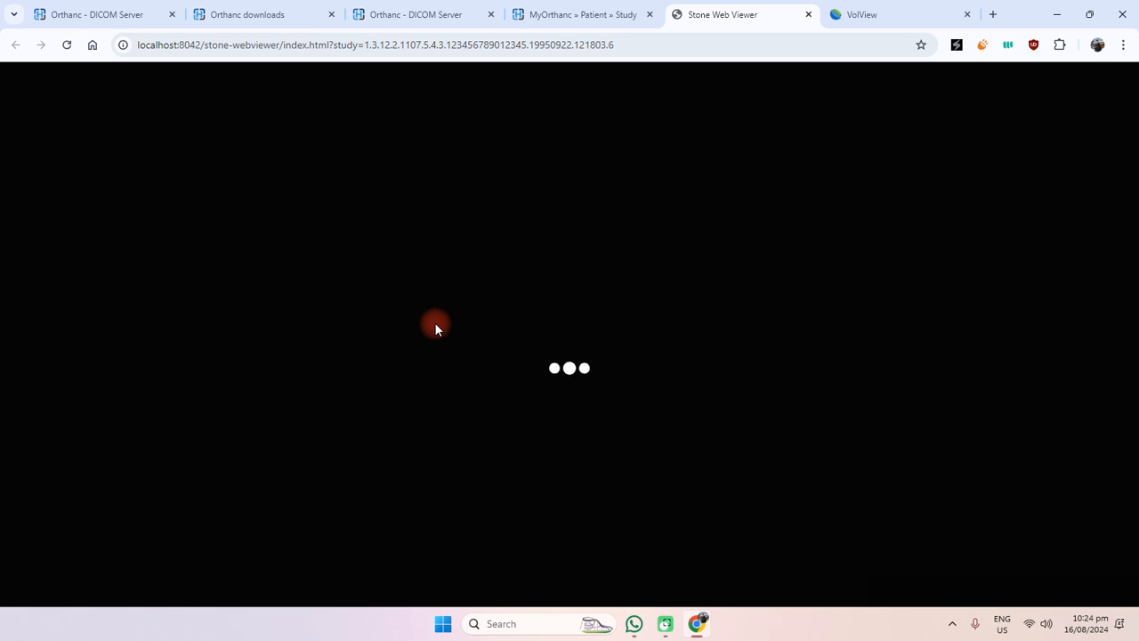
# - Close the VolView and Stone Web Viewer tabs and return to the study page
pyautogui.click(859, 14)
pyautogui.click(967, 14)
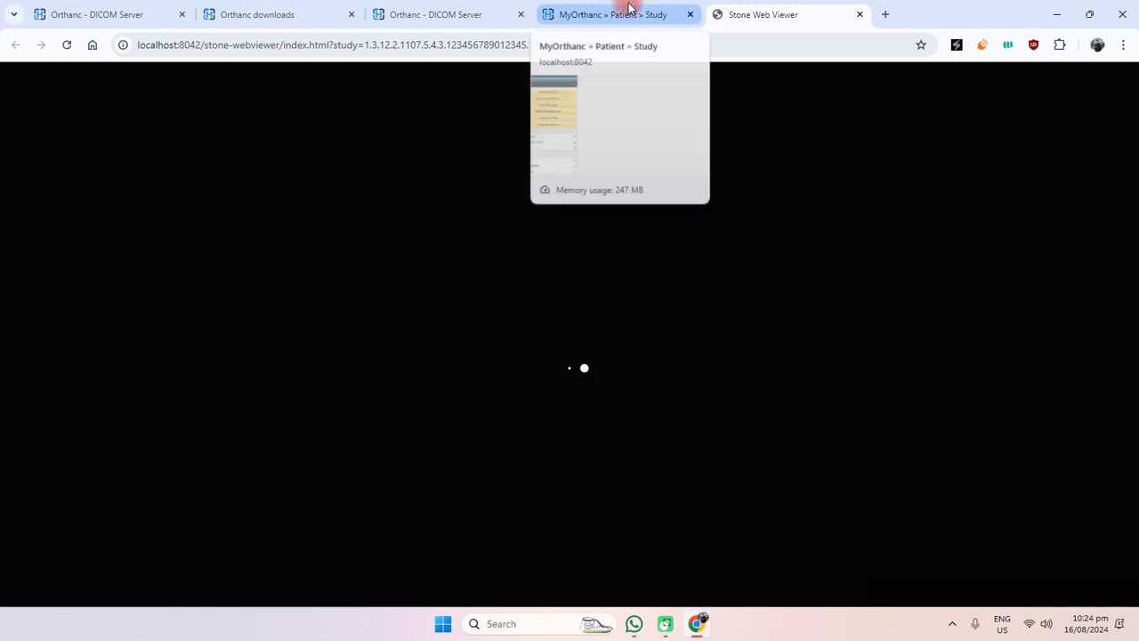
pyautogui.click(656, 13)
pyautogui.click(841, 14)
pyautogui.click(860, 15)
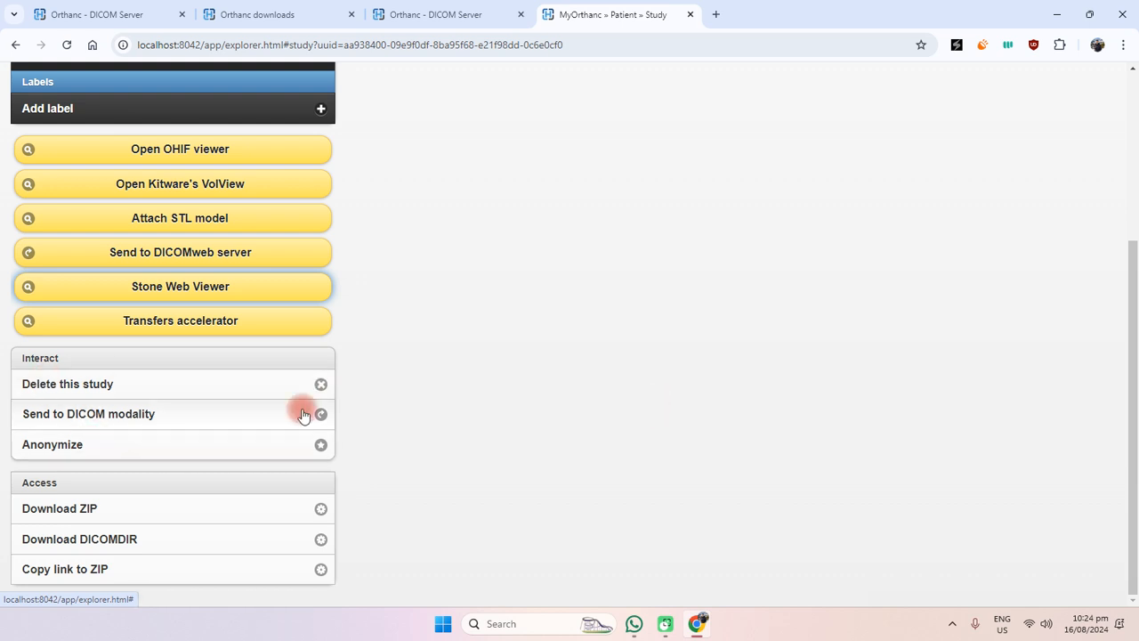
# - Request the study's ZIP download, inspect the file URL in the download dialog, and dismiss the dialog
pyautogui.click(127, 513)
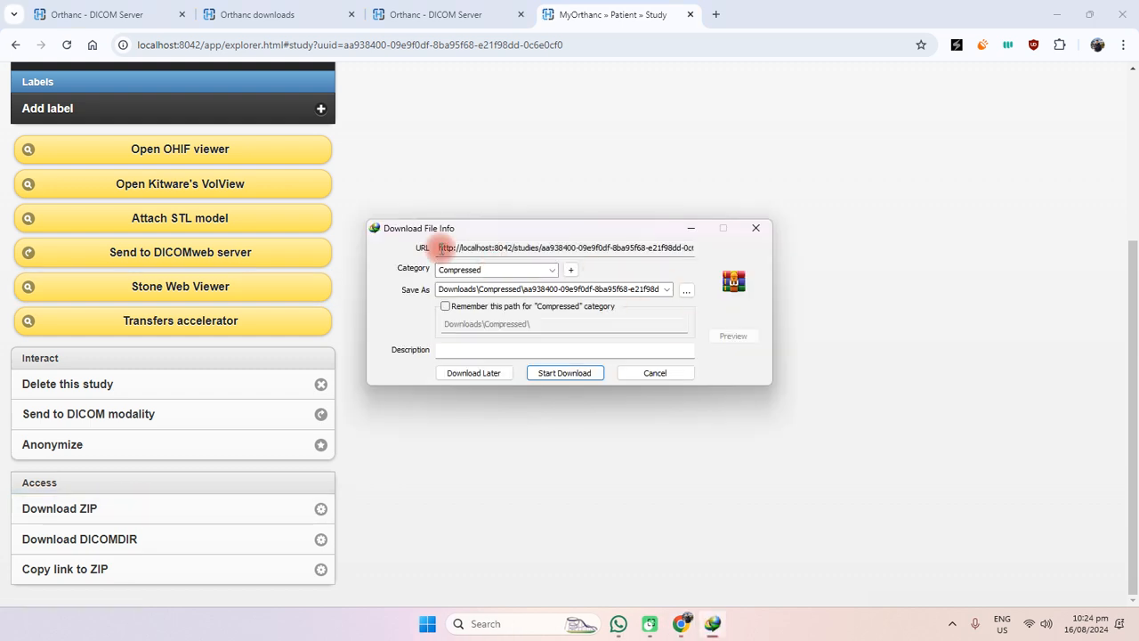
pyautogui.moveTo(441, 247); pyautogui.dragTo(867, 256)
pyautogui.scroll(-3, 867, 250)
pyautogui.click(600, 373)
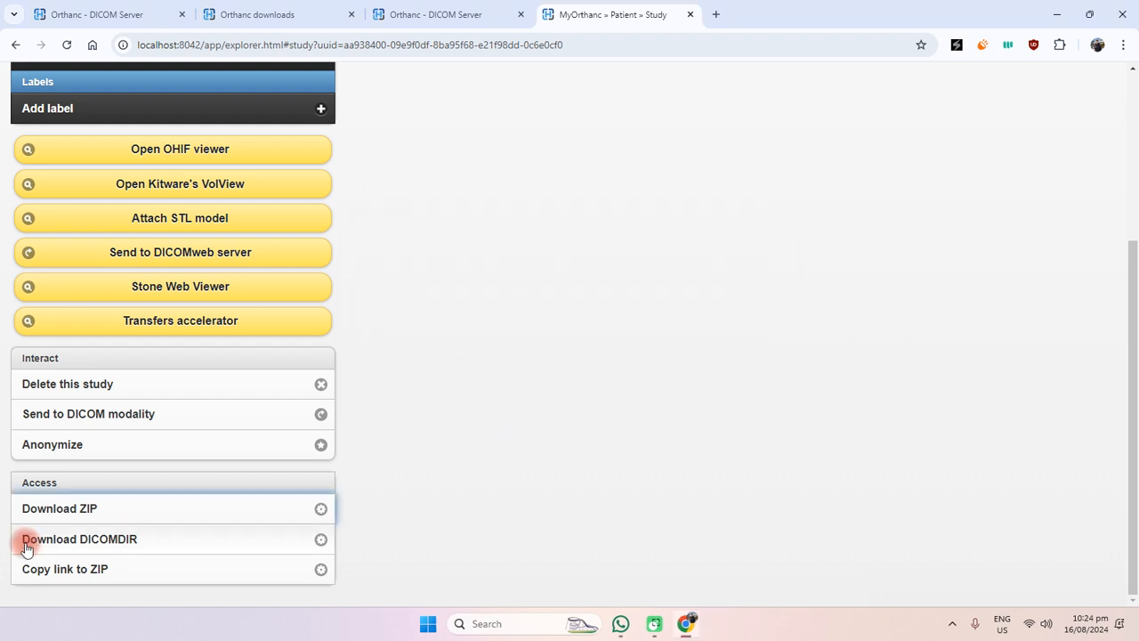
# - Copy the link to the study's ZIP archive and look over the study page
pyautogui.click(94, 572)
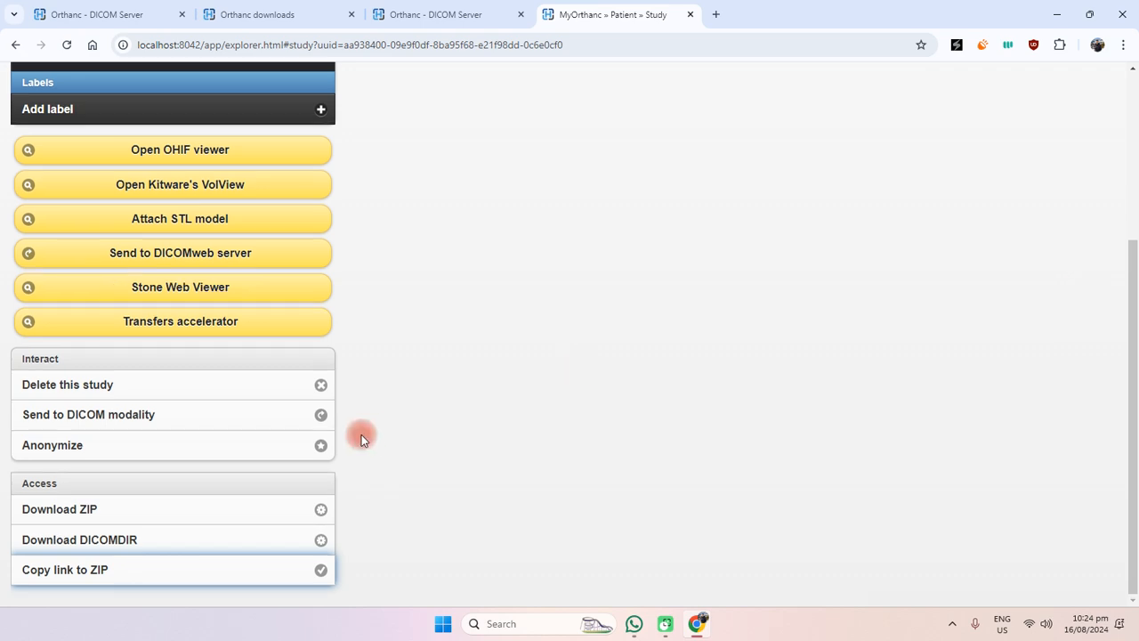
pyautogui.scroll(4, 361, 435)
pyautogui.scroll(-4, 362, 435)
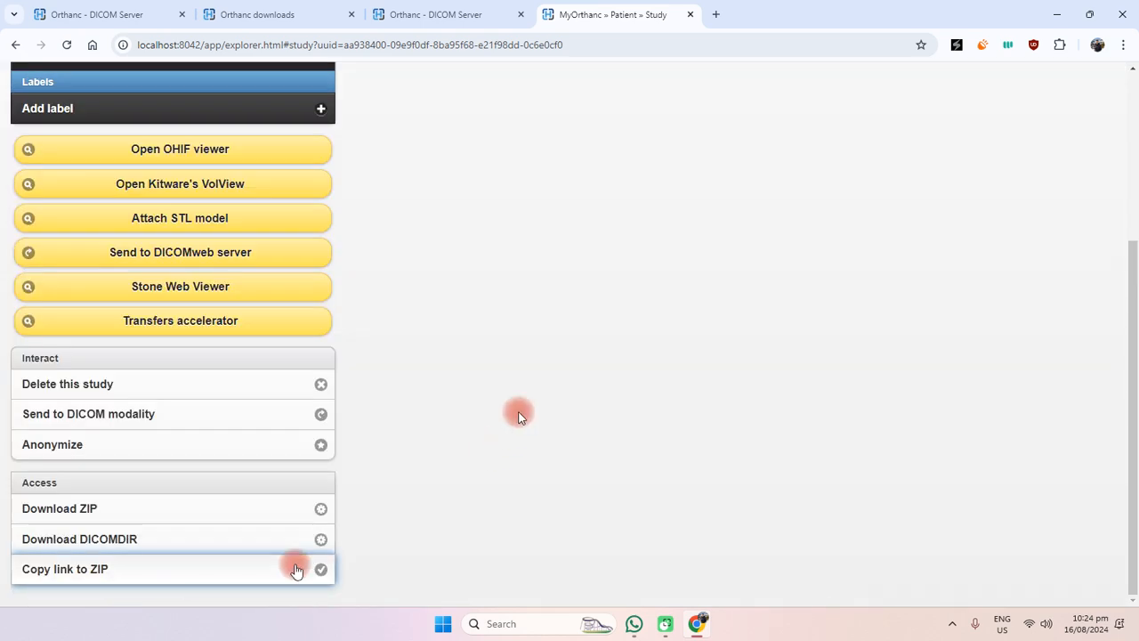
pyautogui.scroll(4, 519, 410)
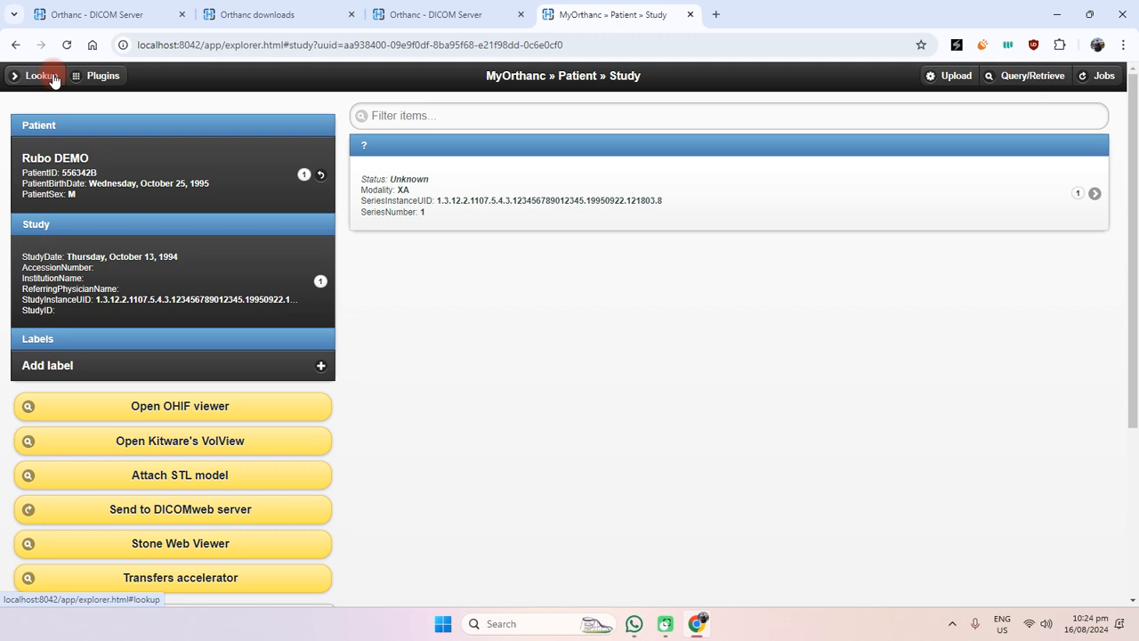
# - Return to the lookup page and review its search fields and viewer links
pyautogui.click(26, 75)
pyautogui.scroll(-1, 644, 257)
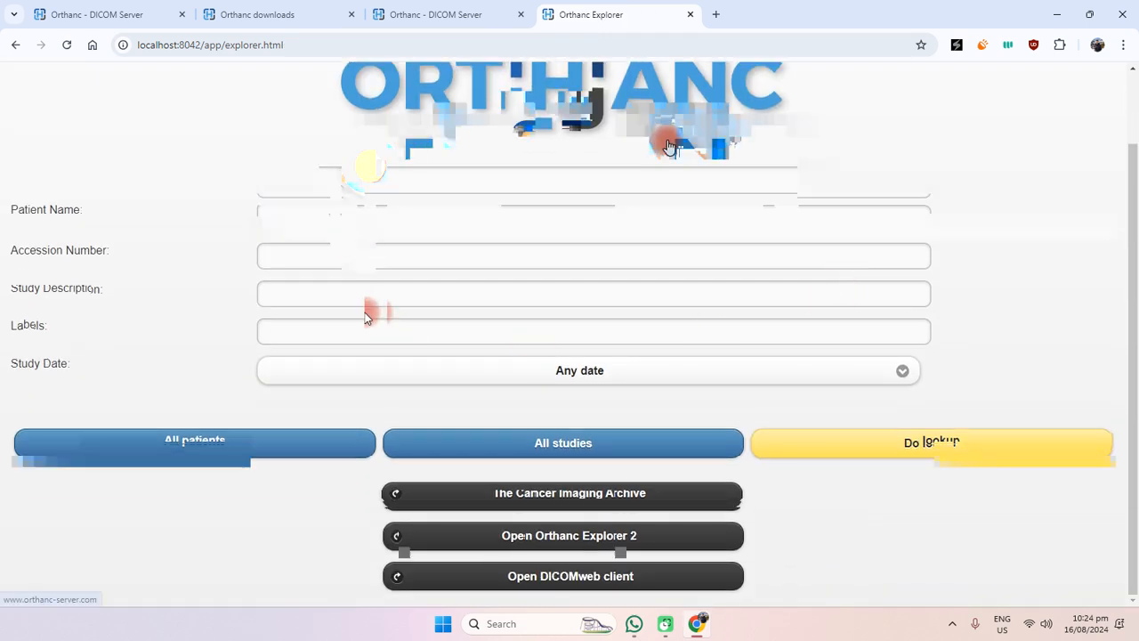
pyautogui.scroll(1, 369, 311)
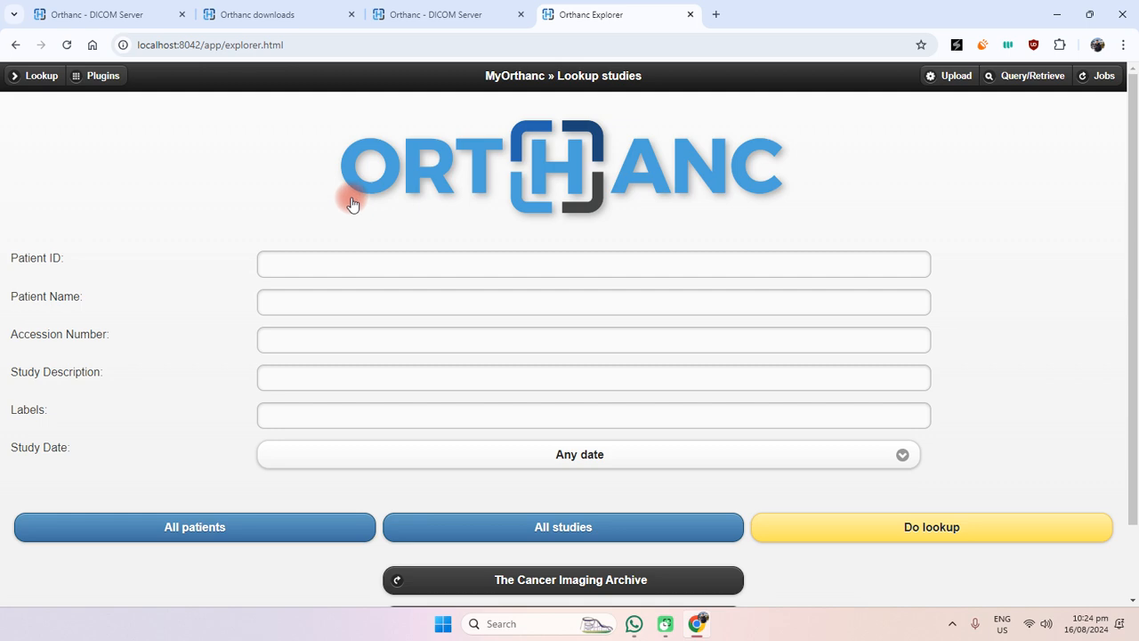
pyautogui.scroll(-1, 212, 242)
pyautogui.scroll(2, 218, 272)
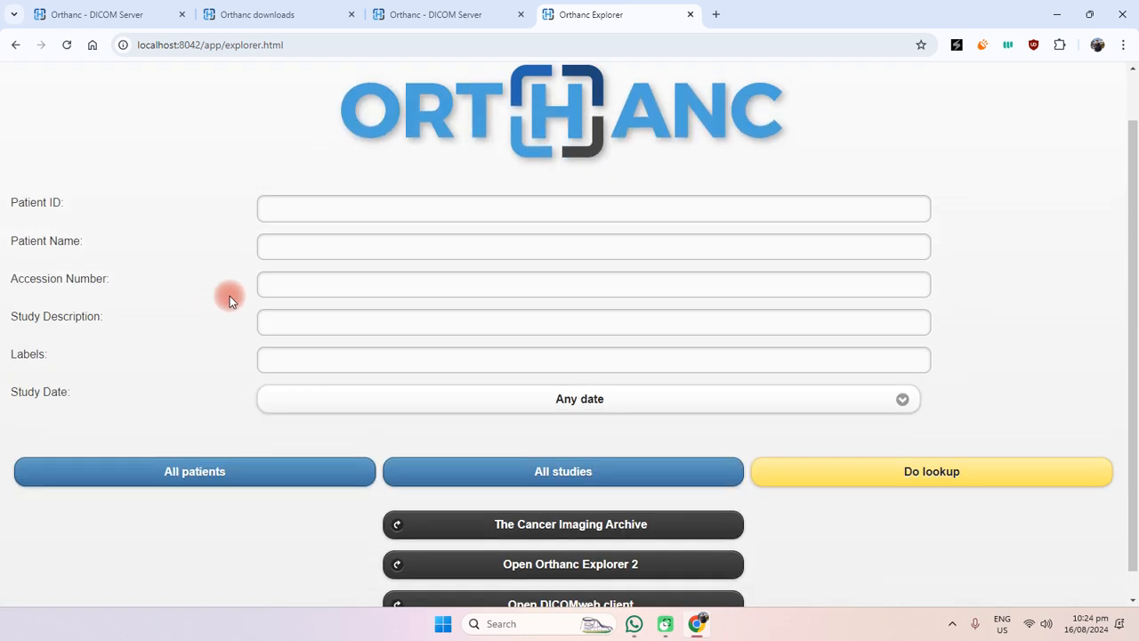
# - Revisit the DICOM upload page, return to the lookup page, and minimize the browser window
pyautogui.click(981, 71)
pyautogui.click(15, 45)
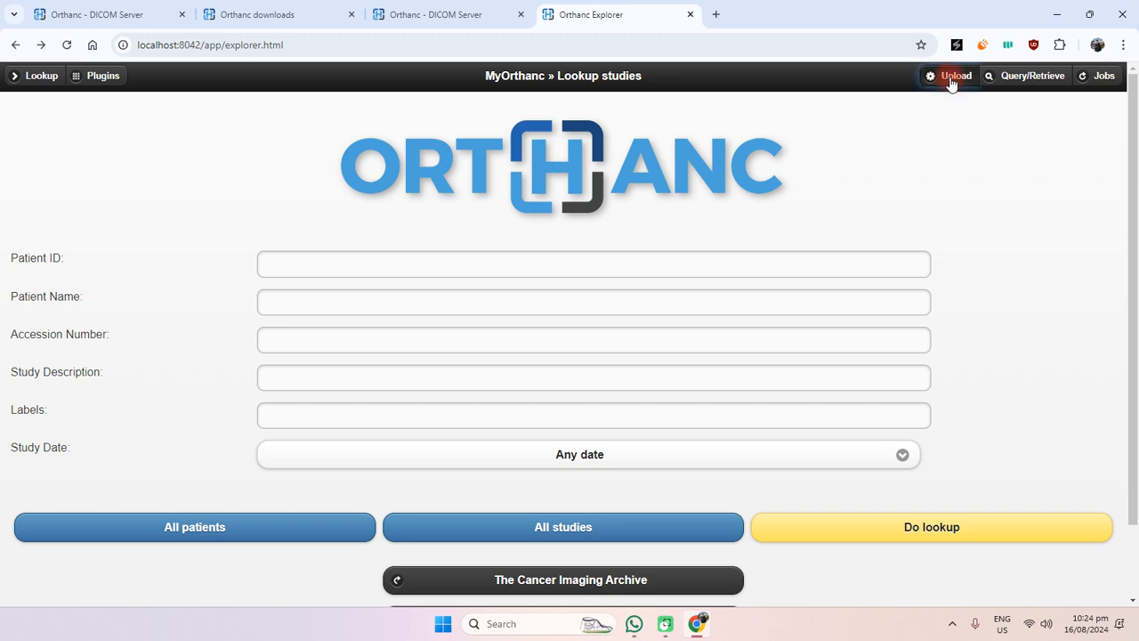
pyautogui.click(957, 78)
pyautogui.click(18, 41)
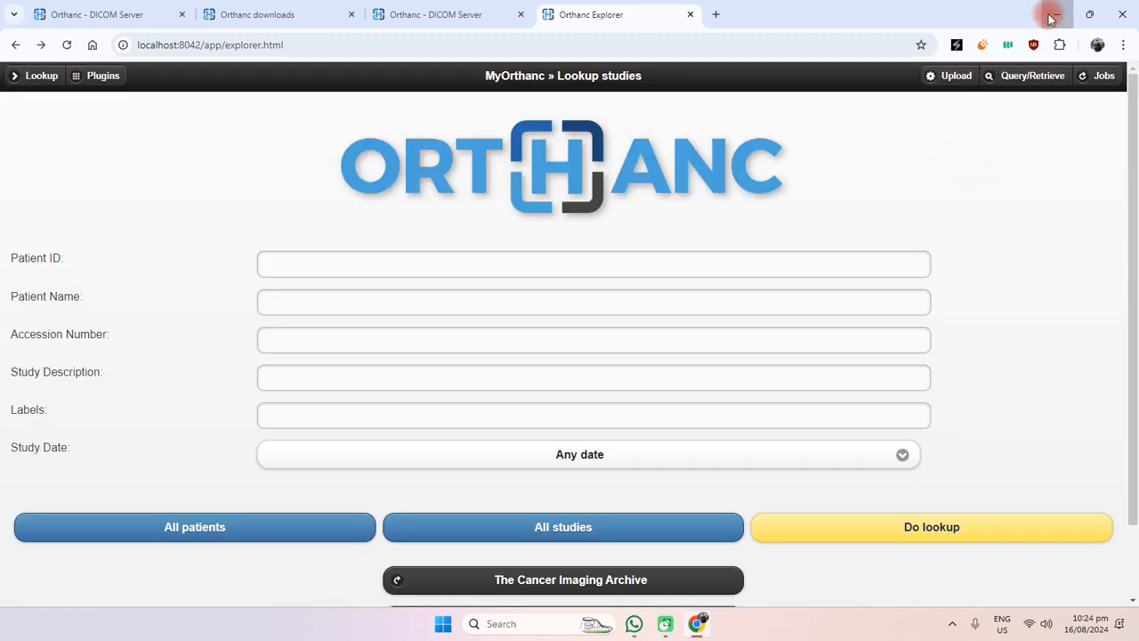
pyautogui.click(1052, 15)
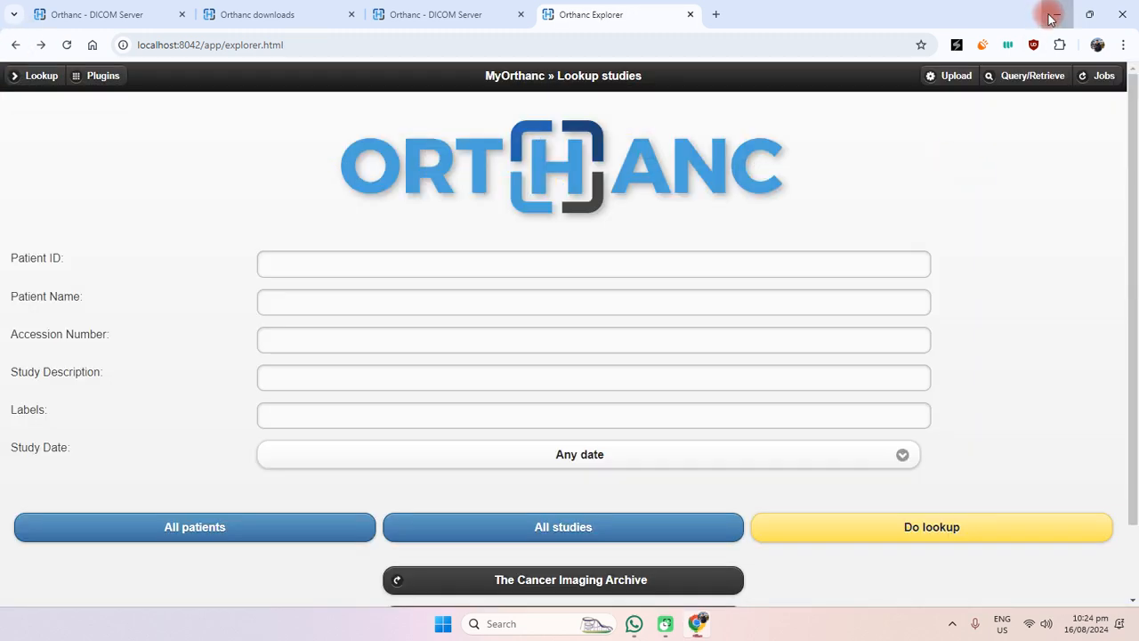